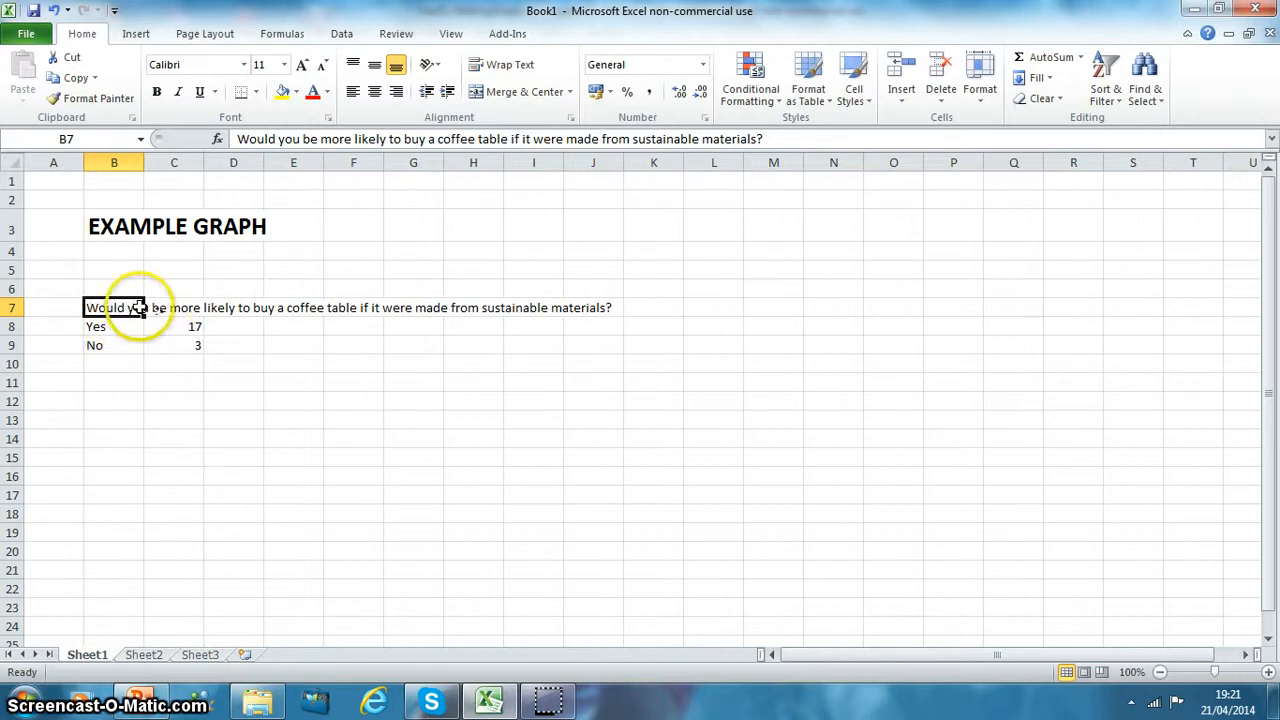
{"action": "left_click", "coordinate": [118, 347]}
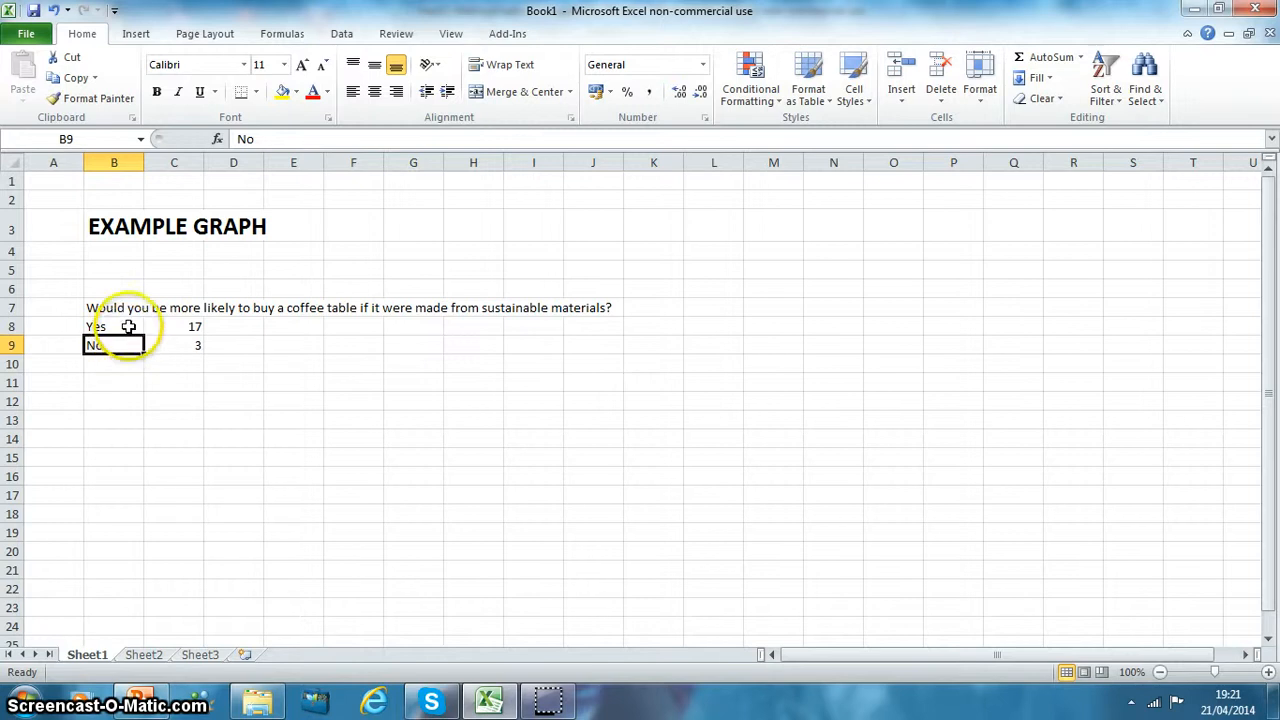
{"action": "left_click", "coordinate": [128, 326]}
{"action": "left_click", "coordinate": [124, 344]}
{"action": "left_click", "coordinate": [172, 332]}
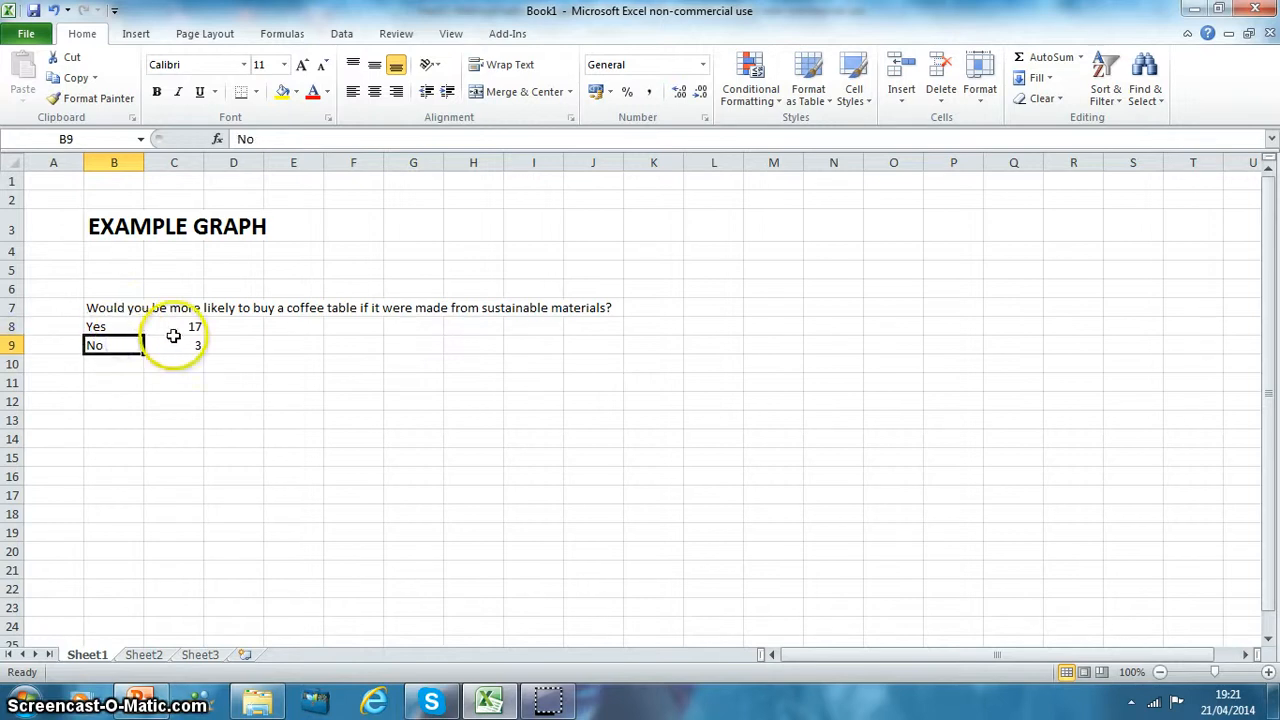
{"action": "left_click", "coordinate": [176, 350]}
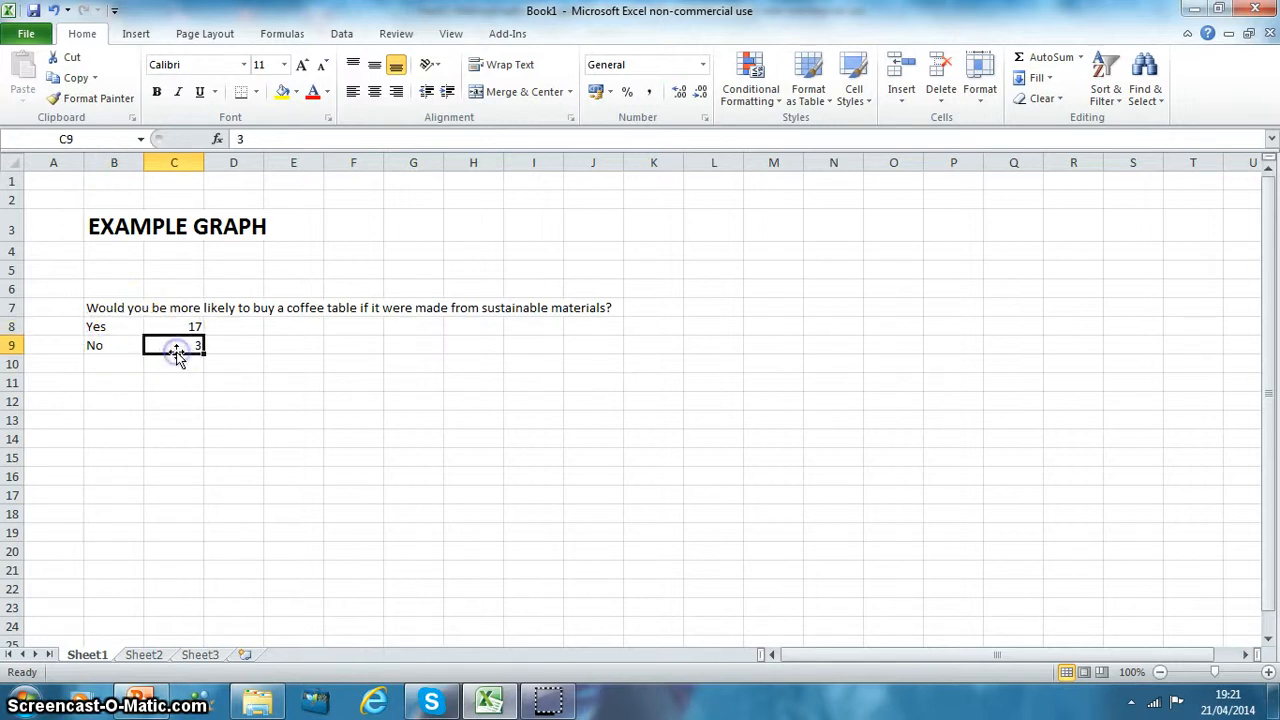
{"action": "left_click", "coordinate": [175, 370]}
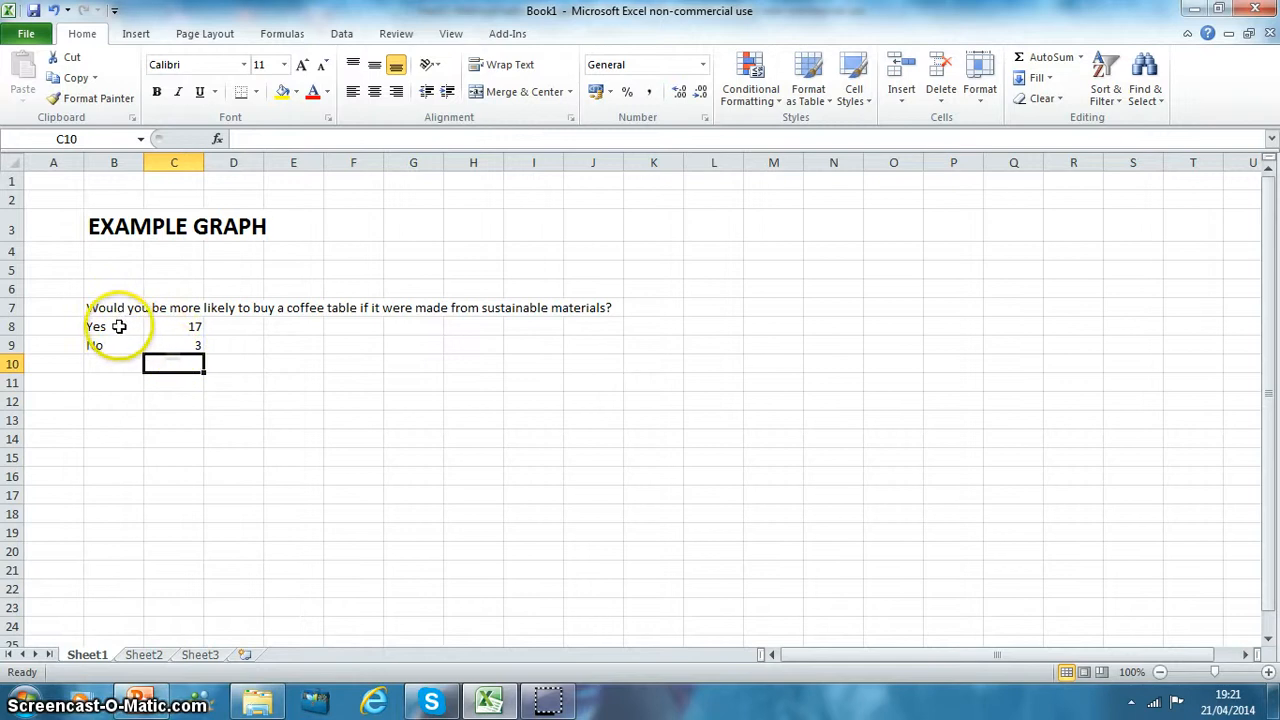
Insert a 3-D clustered column chart from the Yes/No response data in B8:C9.
{"action": "left_click_drag", "start_coordinate": [119, 326], "coordinate": [163, 343]}
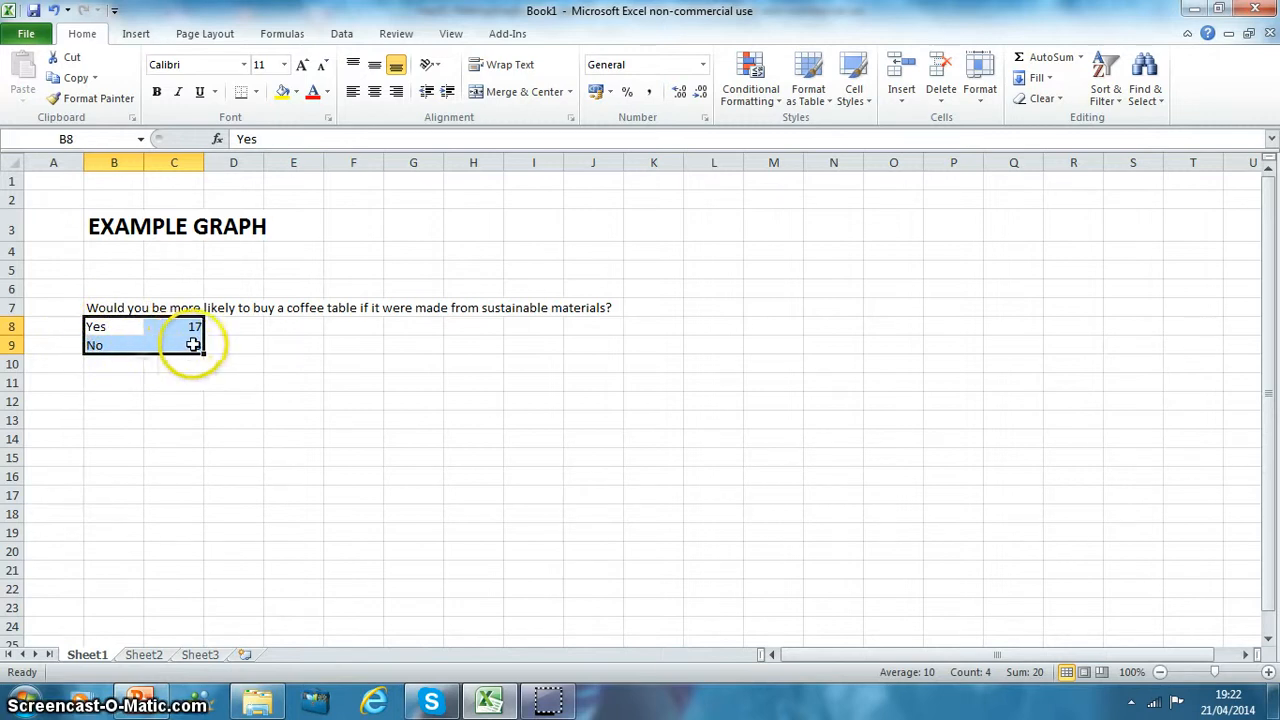
{"action": "left_click", "coordinate": [138, 36]}
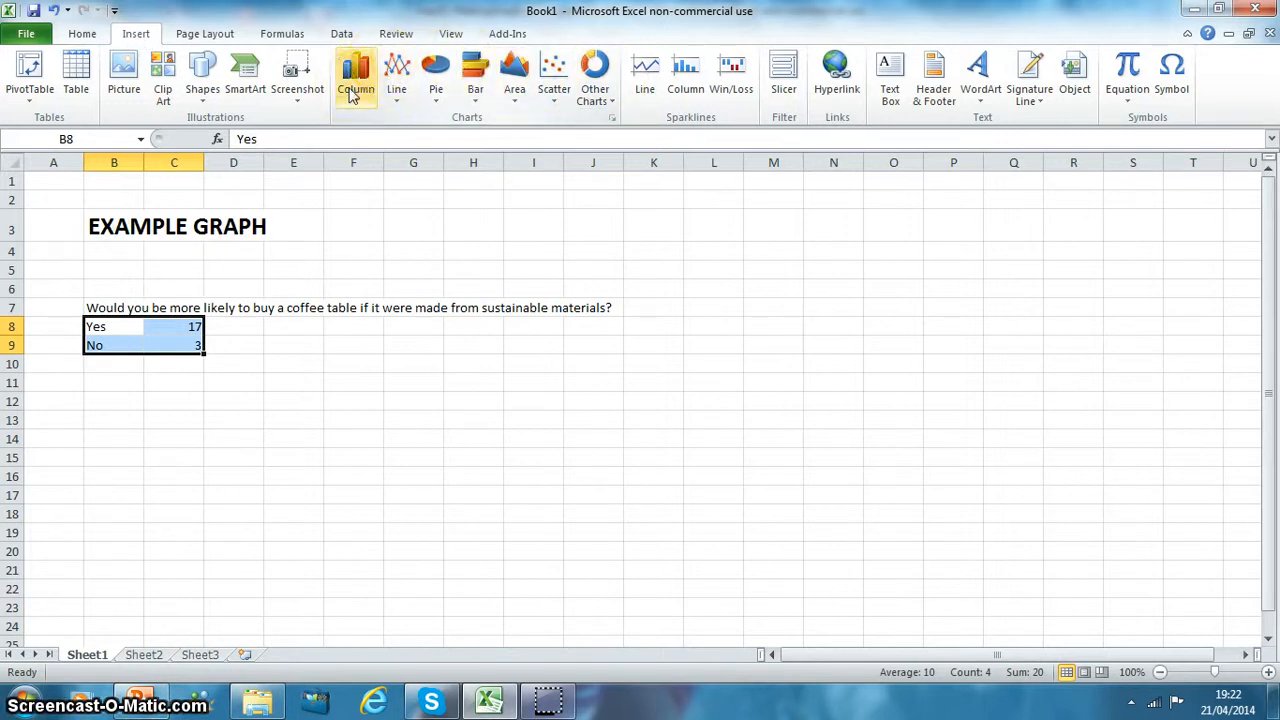
{"action": "left_click", "coordinate": [356, 88]}
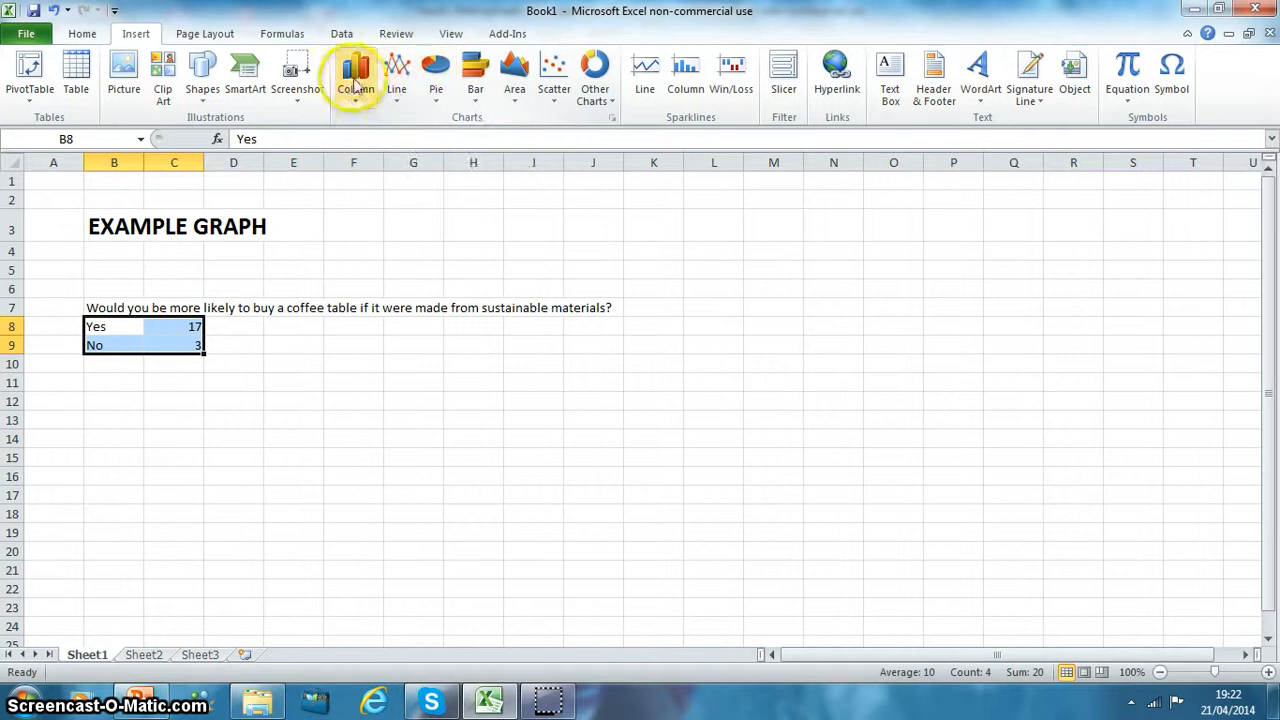
{"action": "left_click", "coordinate": [352, 86]}
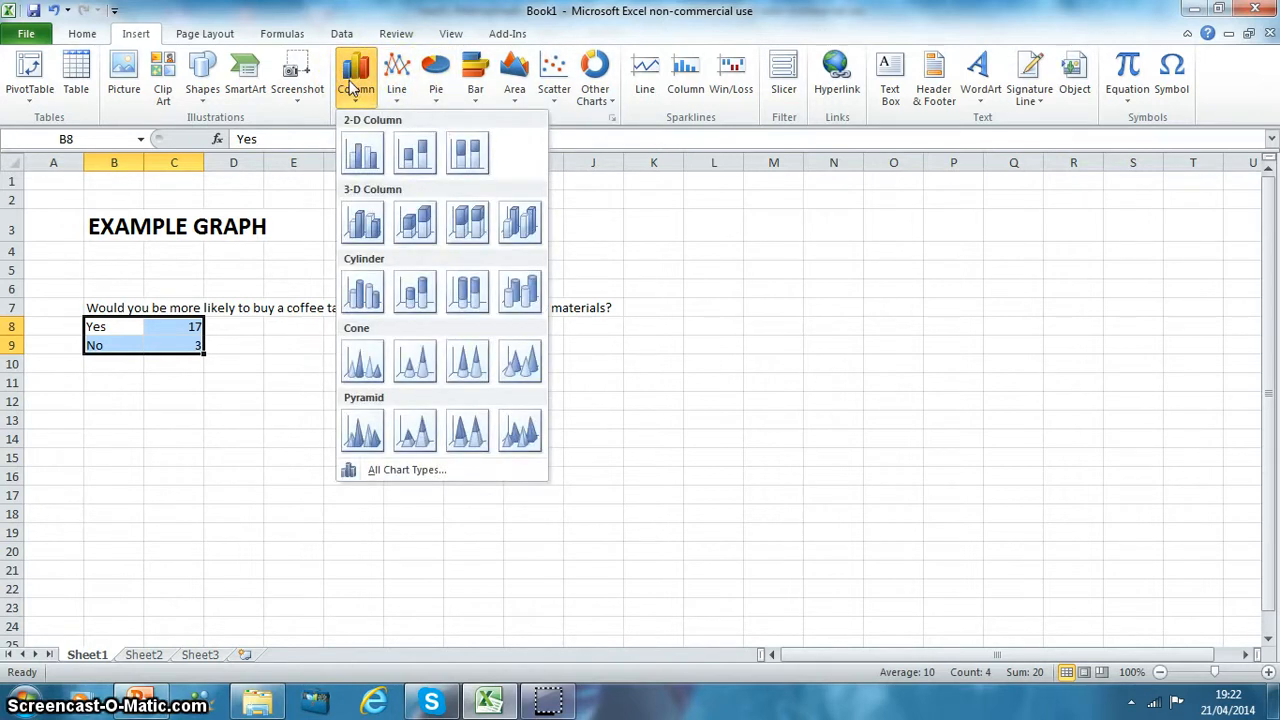
{"action": "left_click", "coordinate": [361, 143]}
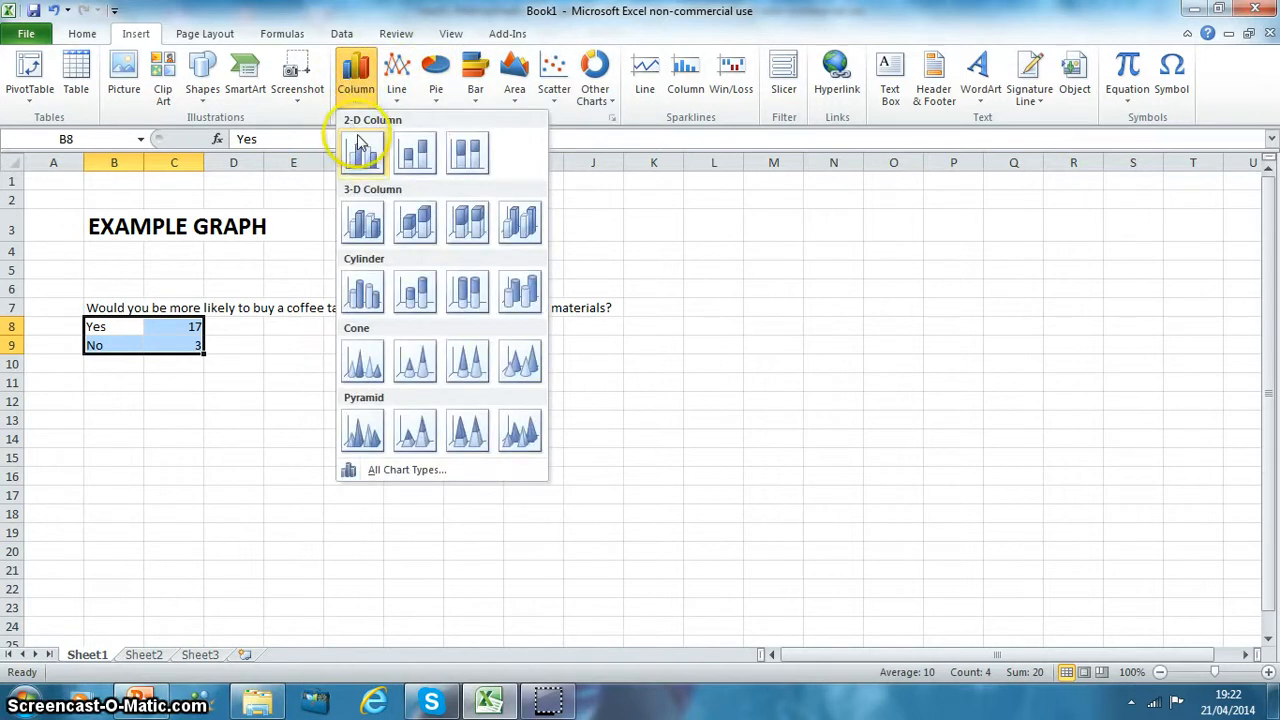
{"action": "left_click", "coordinate": [362, 222]}
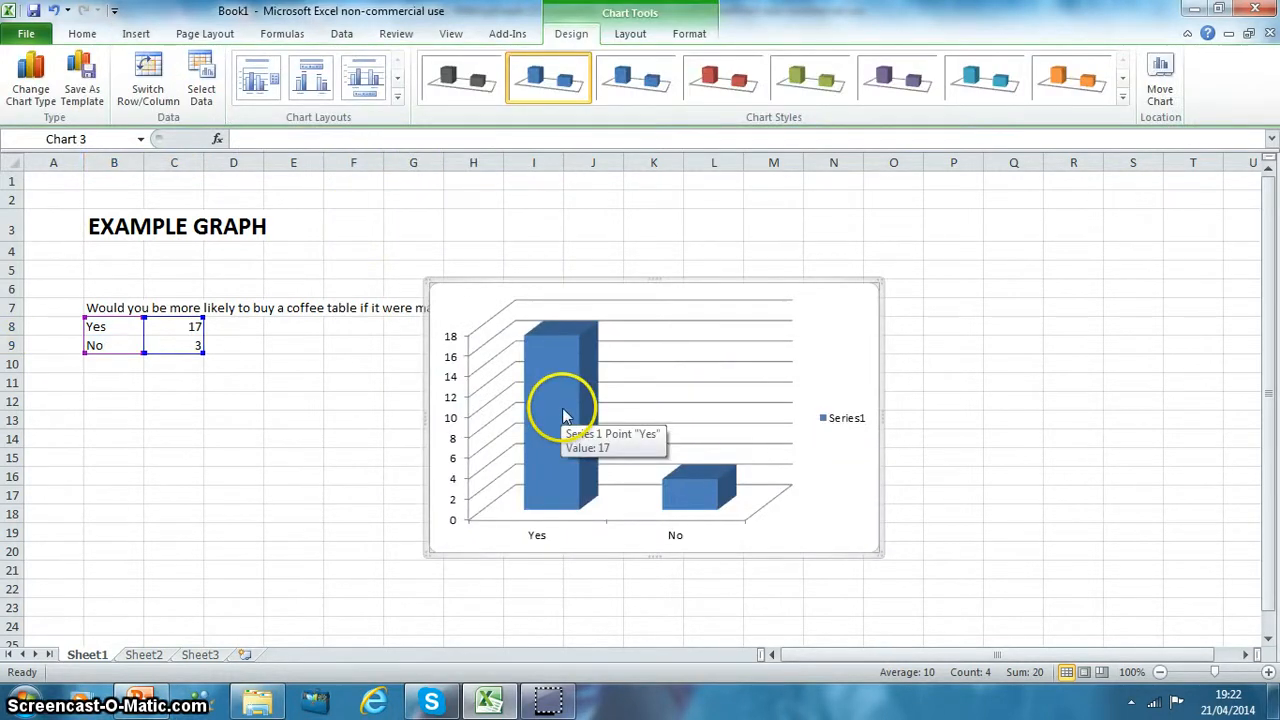
{"action": "left_click", "coordinate": [952, 423]}
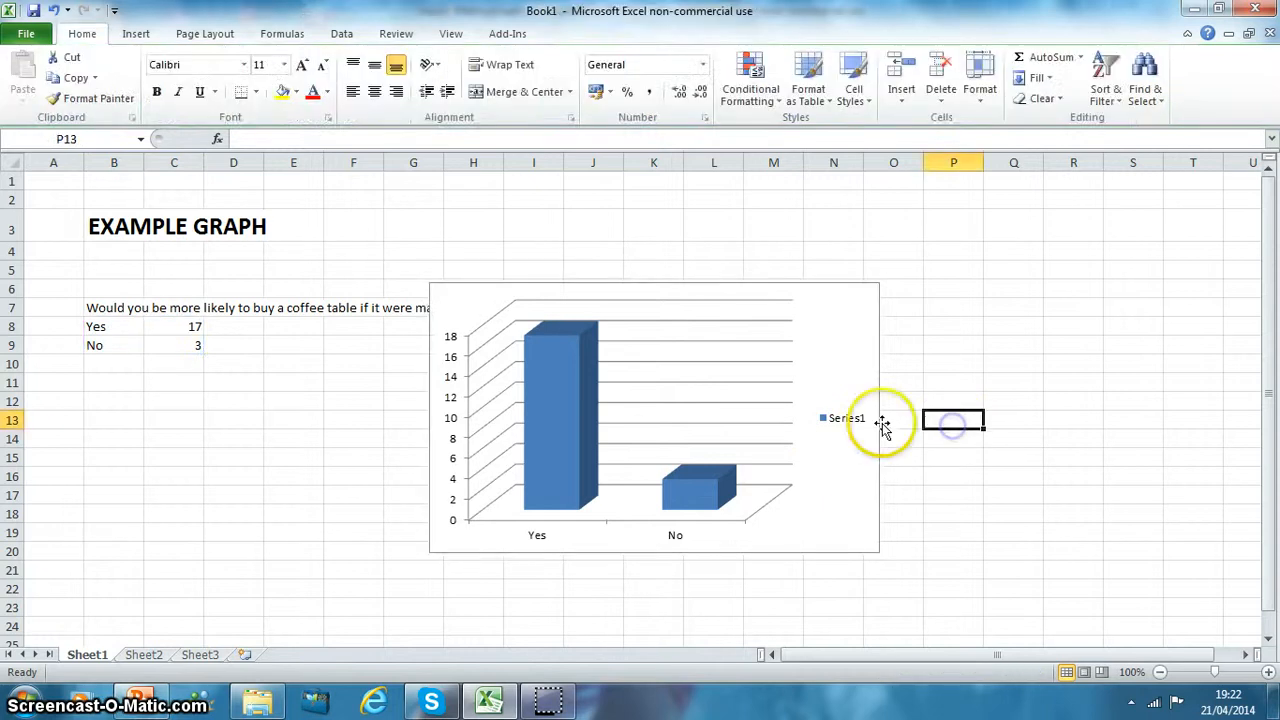
Format only the No column of the chart with a solid dark grey fill at 34% transparency.
{"action": "left_click", "coordinate": [843, 461]}
{"action": "left_click", "coordinate": [685, 486]}
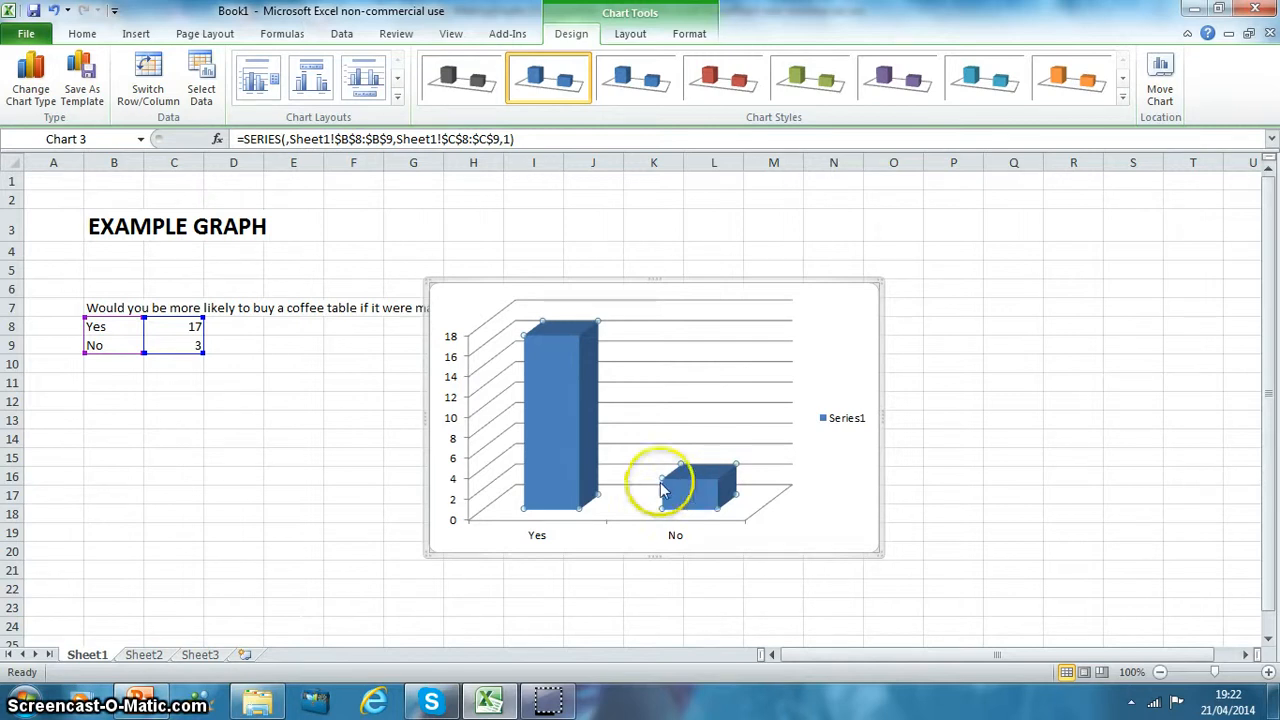
{"action": "left_click", "coordinate": [689, 508]}
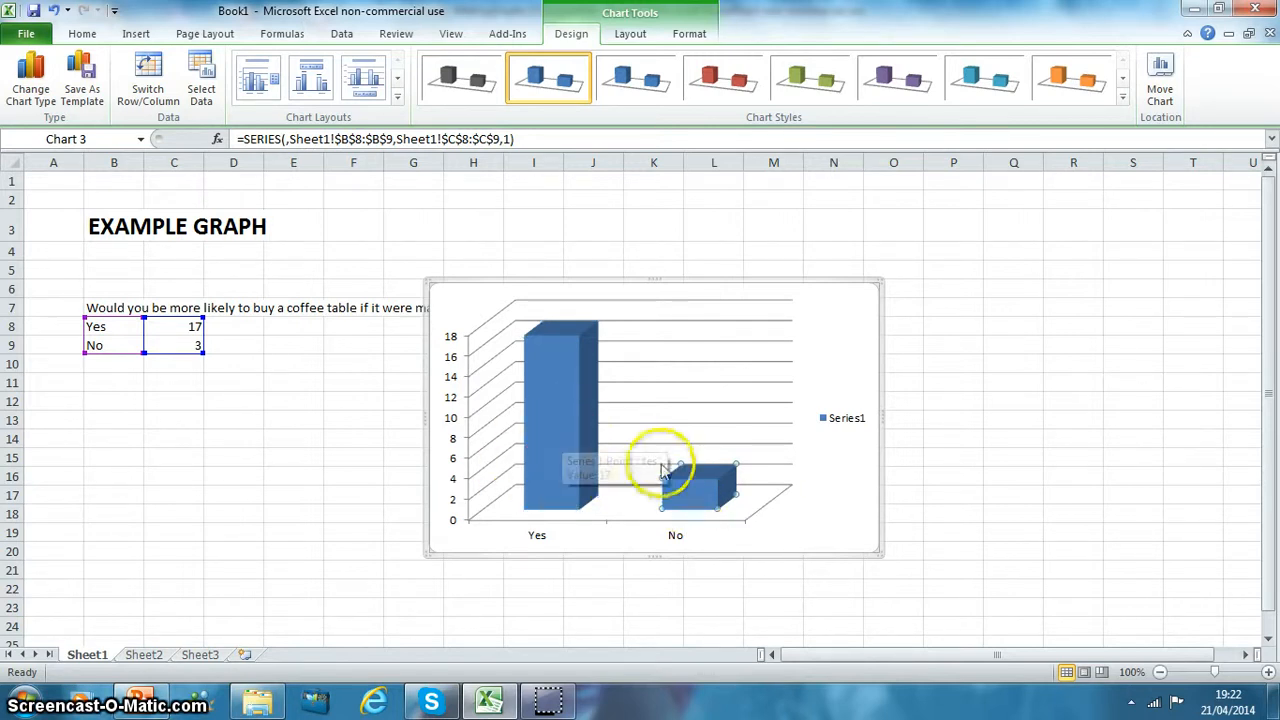
{"action": "right_click", "coordinate": [689, 484]}
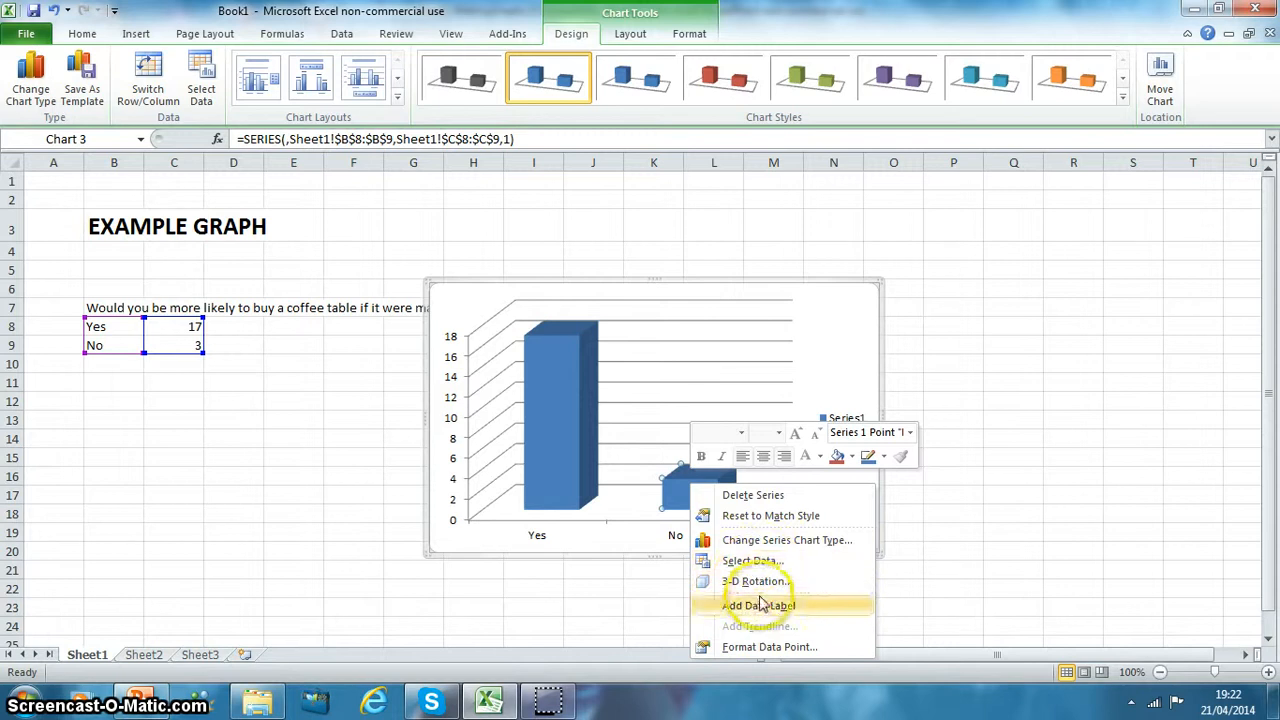
{"action": "left_click", "coordinate": [760, 647]}
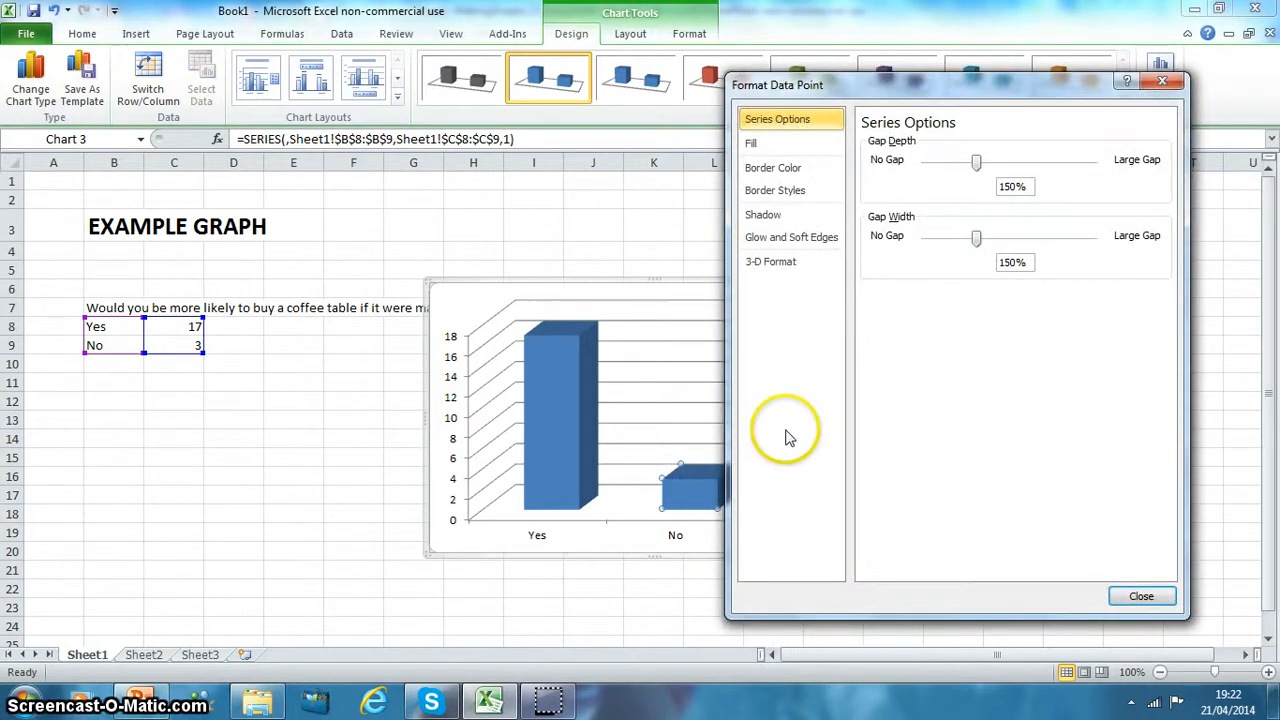
{"action": "left_click", "coordinate": [755, 144]}
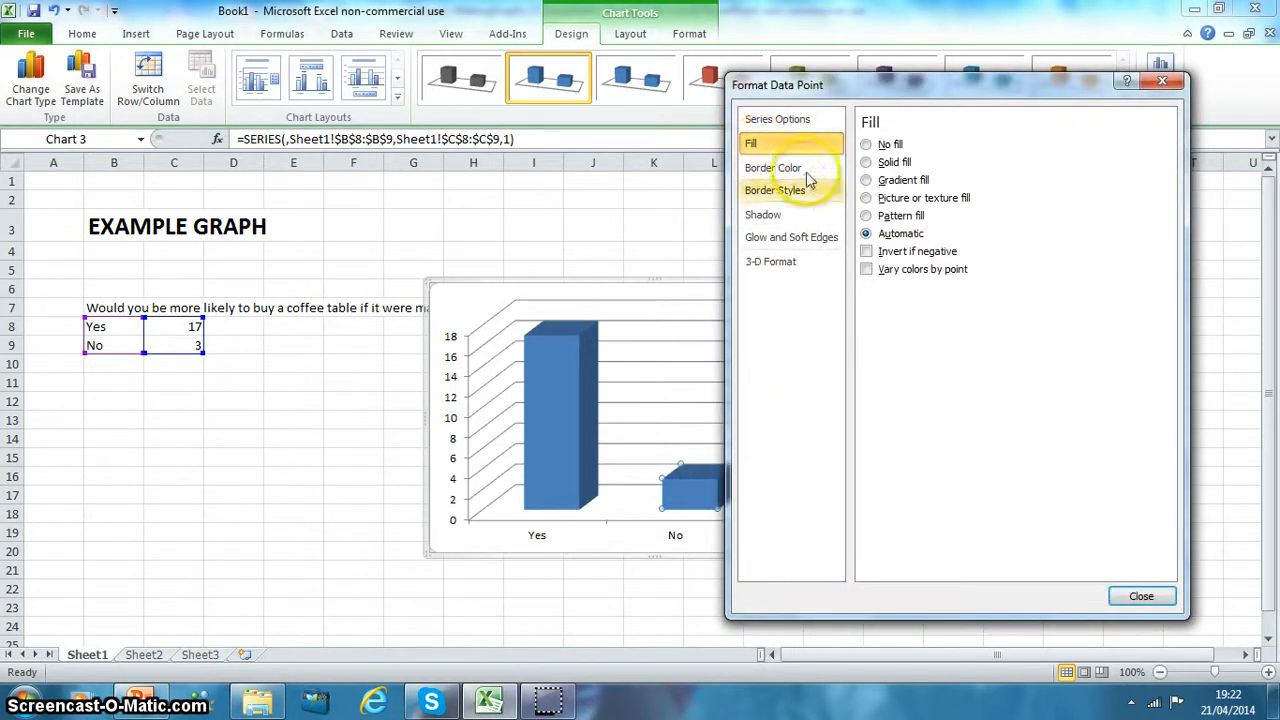
{"action": "left_click", "coordinate": [866, 162]}
{"action": "left_click", "coordinate": [942, 311]}
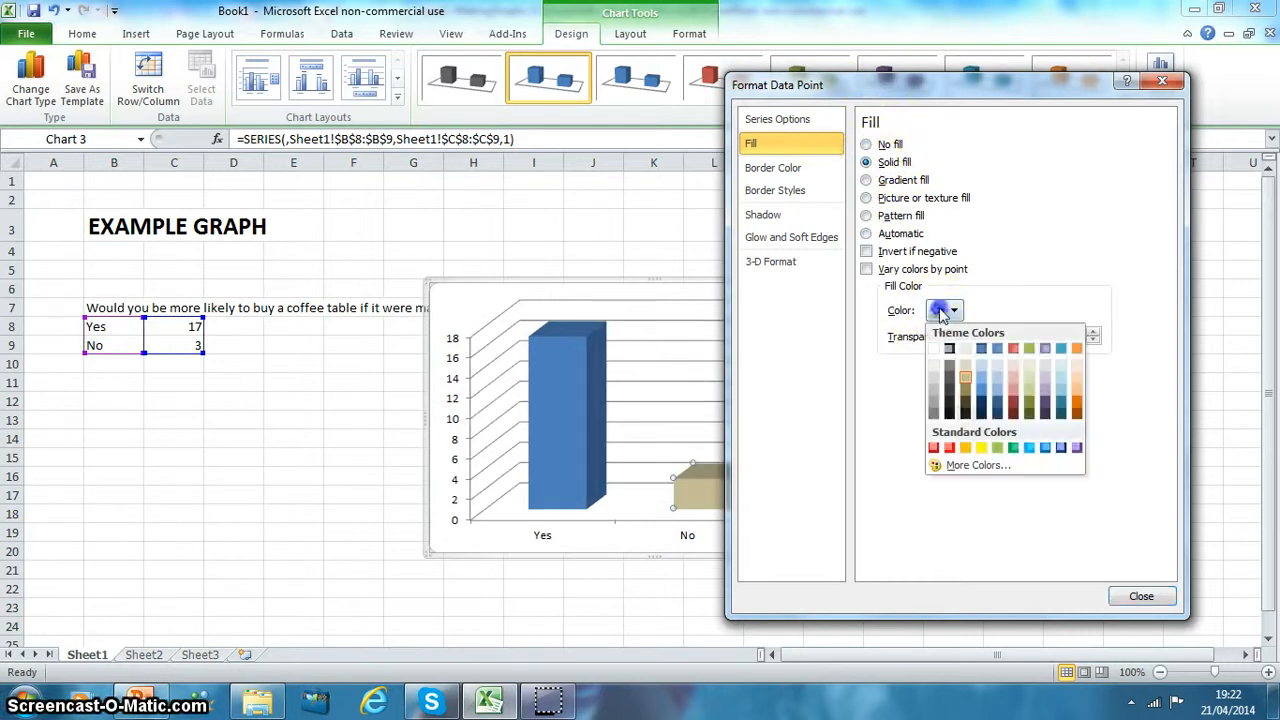
{"action": "left_click", "coordinate": [951, 381]}
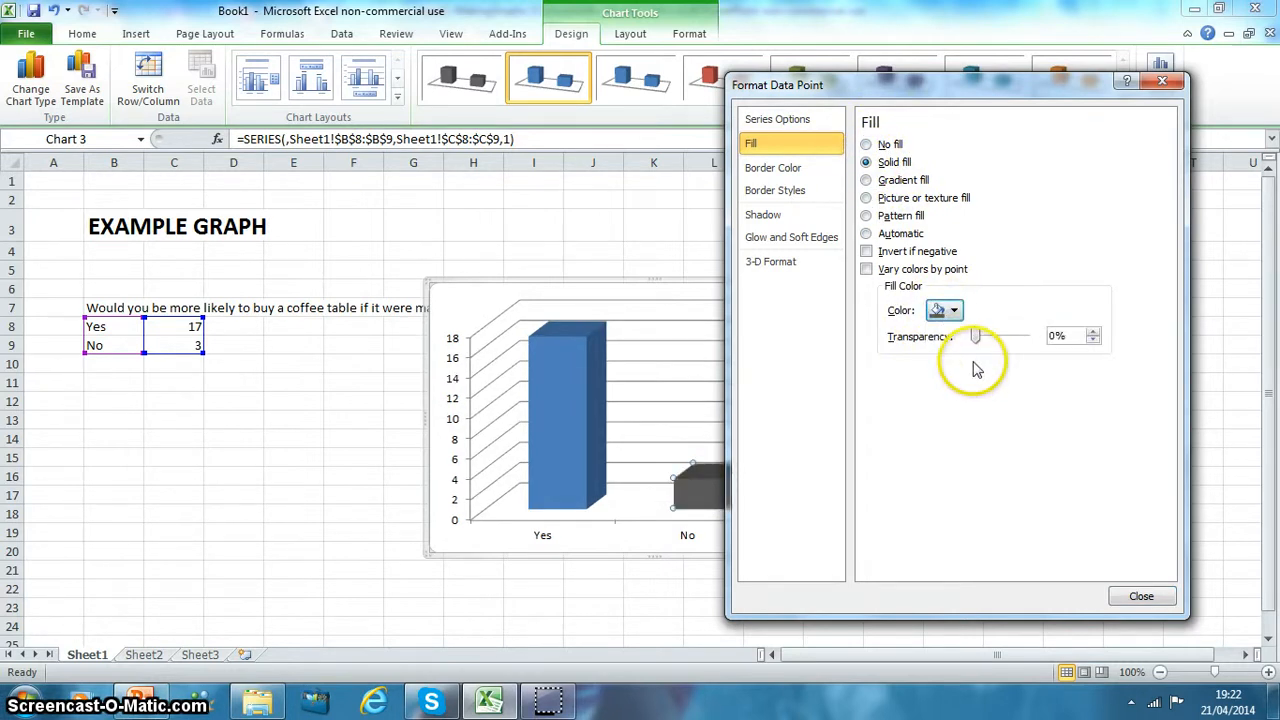
{"action": "left_click_drag", "start_coordinate": [977, 337], "coordinate": [993, 337]}
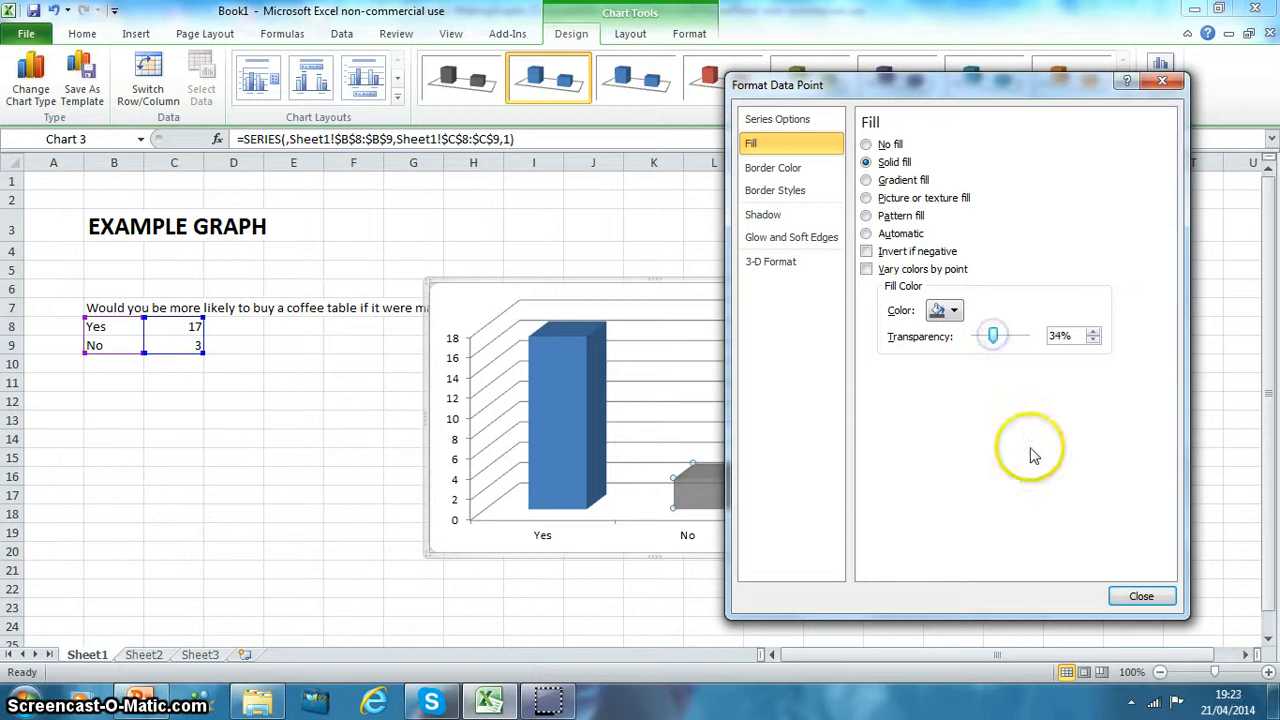
{"action": "left_click", "coordinate": [1138, 597]}
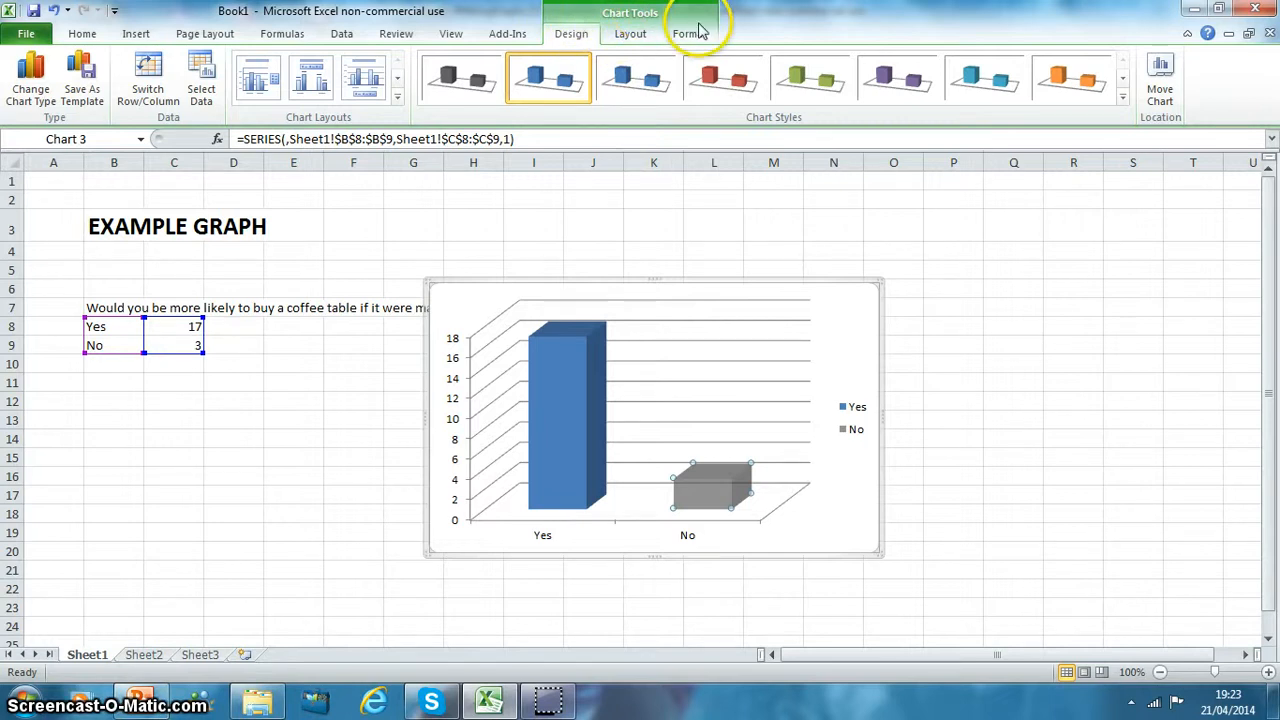
Add a rotated primary vertical axis title to the chart reading "Number of responses".
{"action": "left_click", "coordinate": [630, 34]}
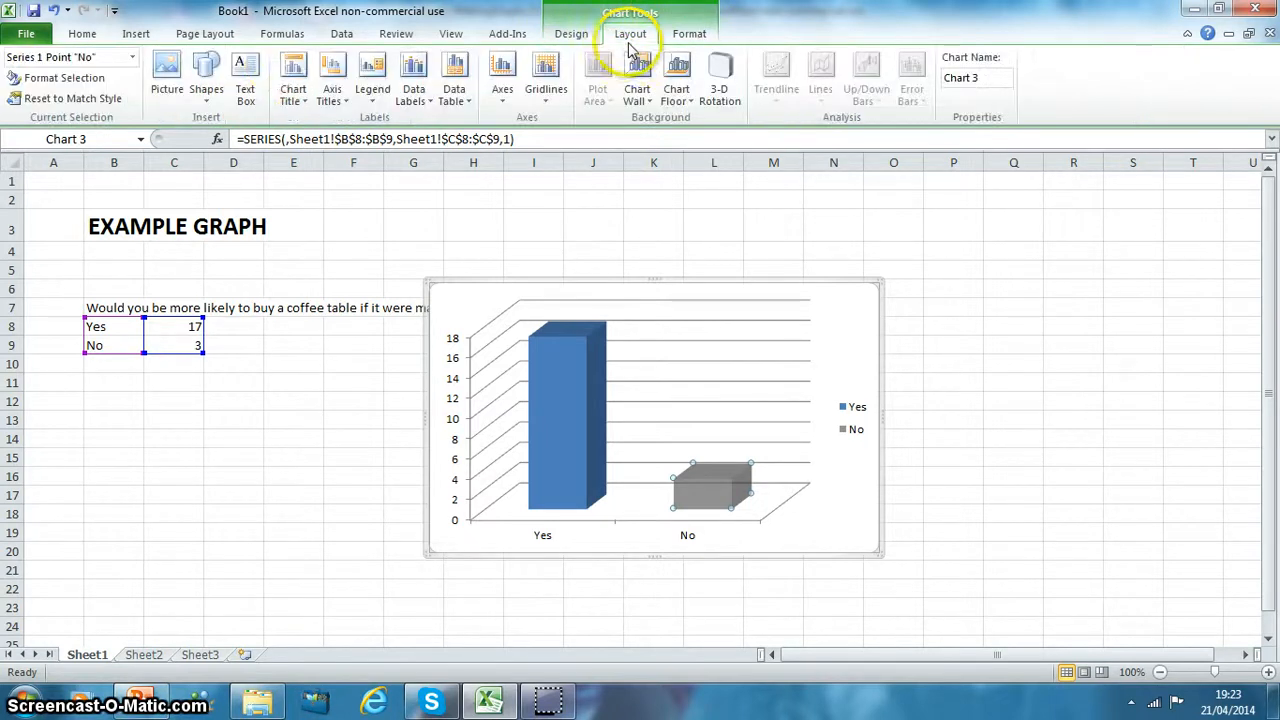
{"action": "left_click", "coordinate": [328, 87]}
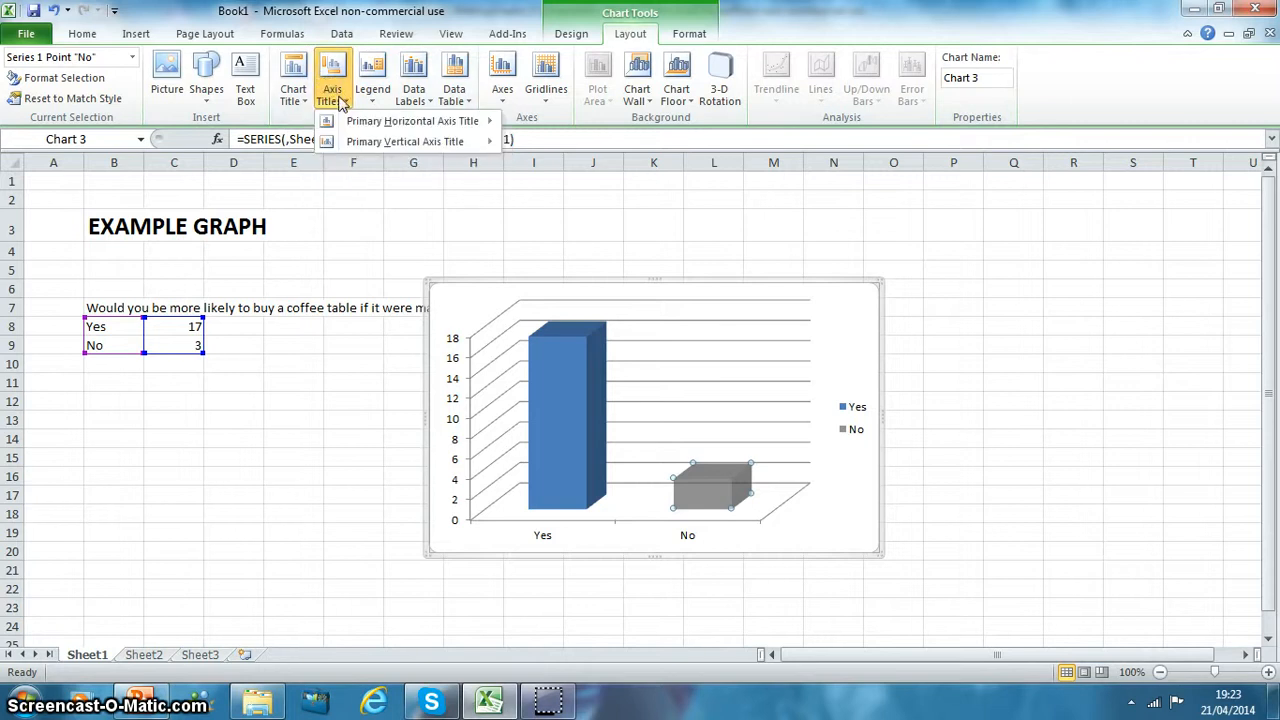
{"action": "mouse_move", "coordinate": [368, 143]}
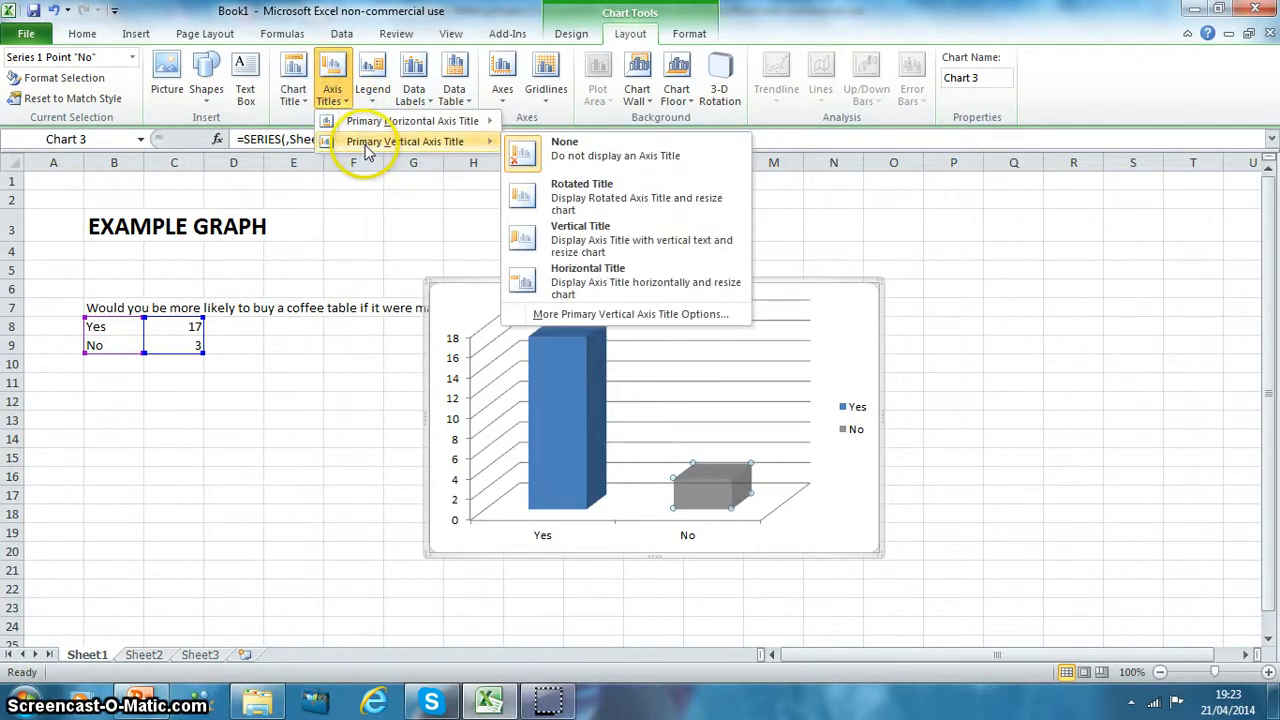
{"action": "left_click", "coordinate": [536, 192]}
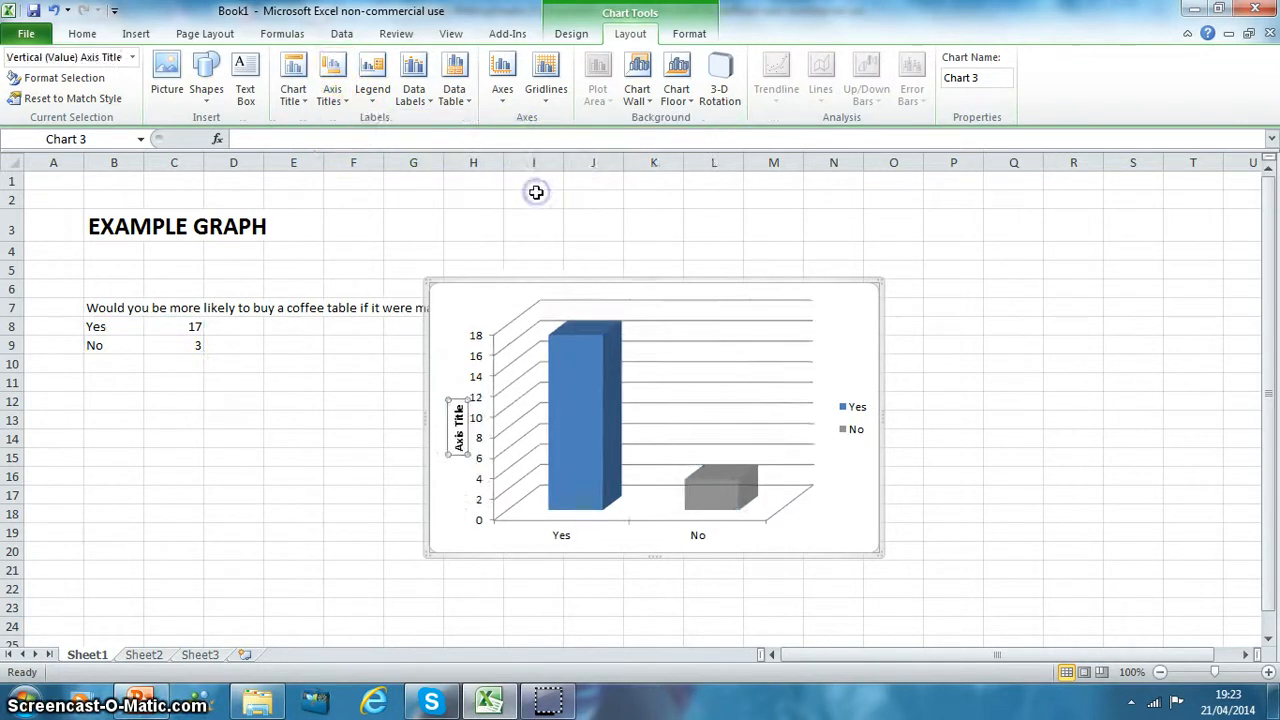
{"action": "double_click", "coordinate": [459, 430]}
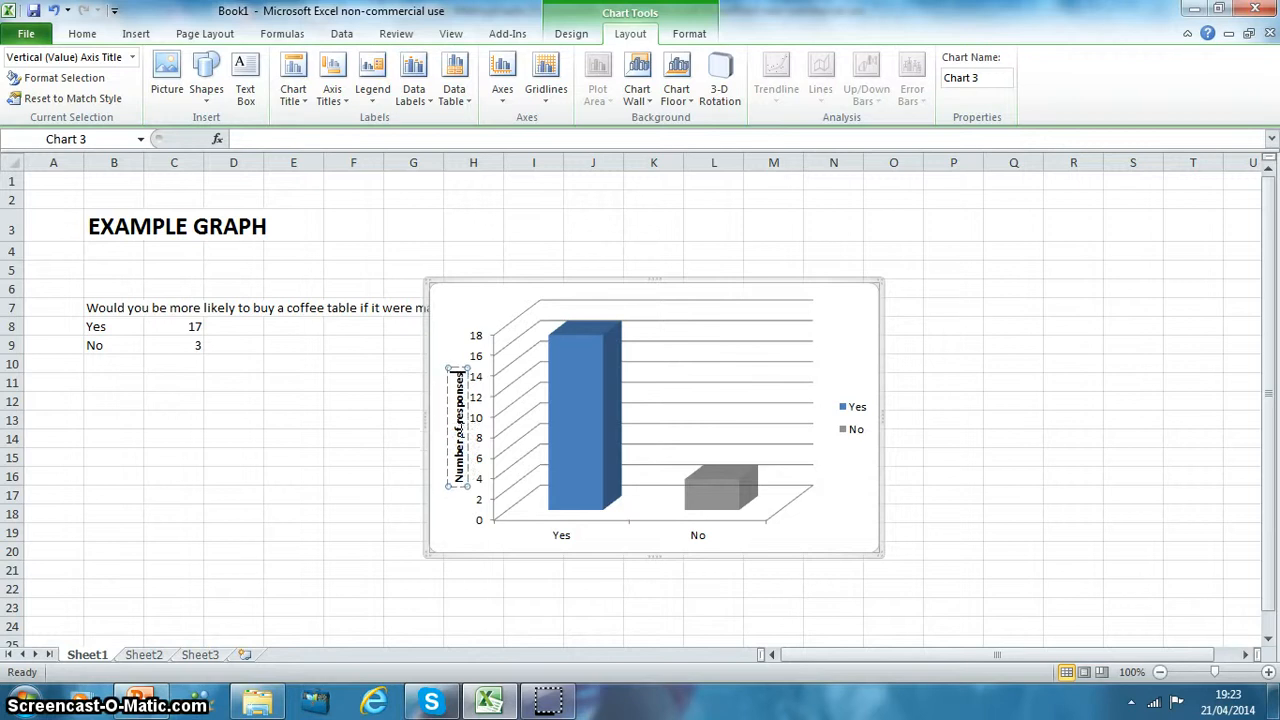
{"action": "left_click", "coordinate": [623, 555]}
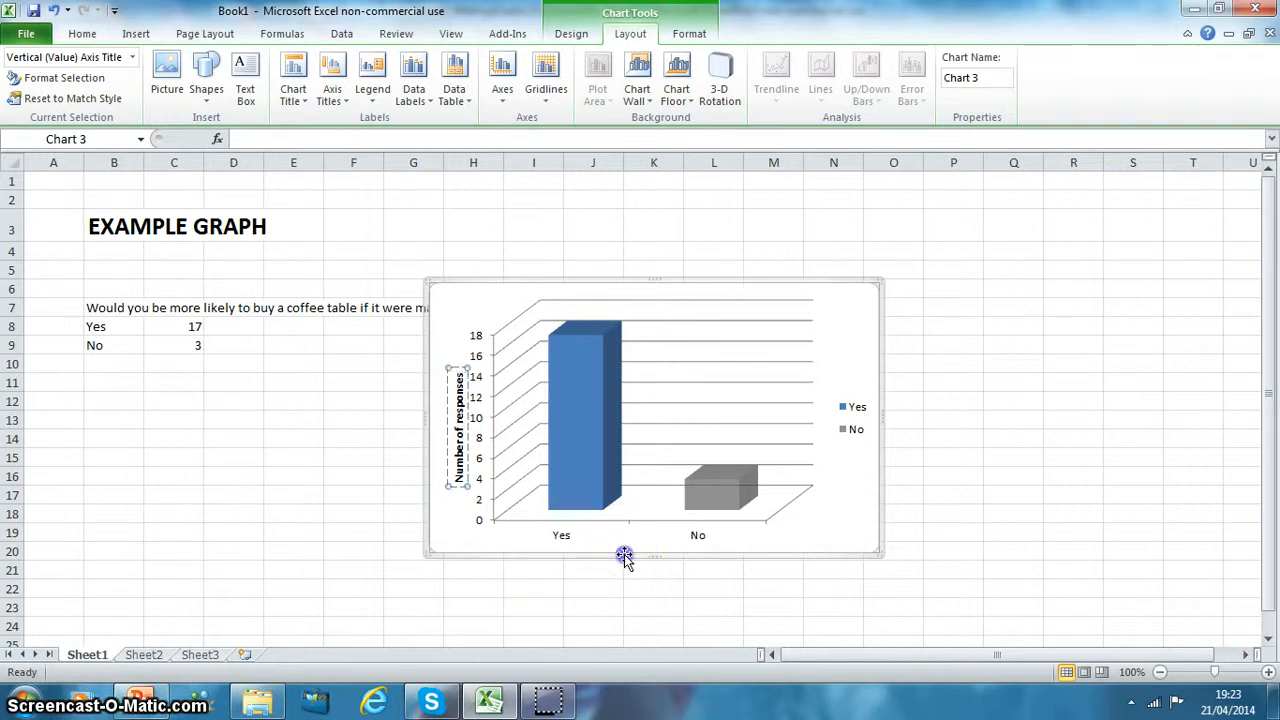
Add a primary horizontal axis title below the chart's category axis reading "Options".
{"action": "left_click", "coordinate": [336, 92]}
{"action": "mouse_move", "coordinate": [378, 121]}
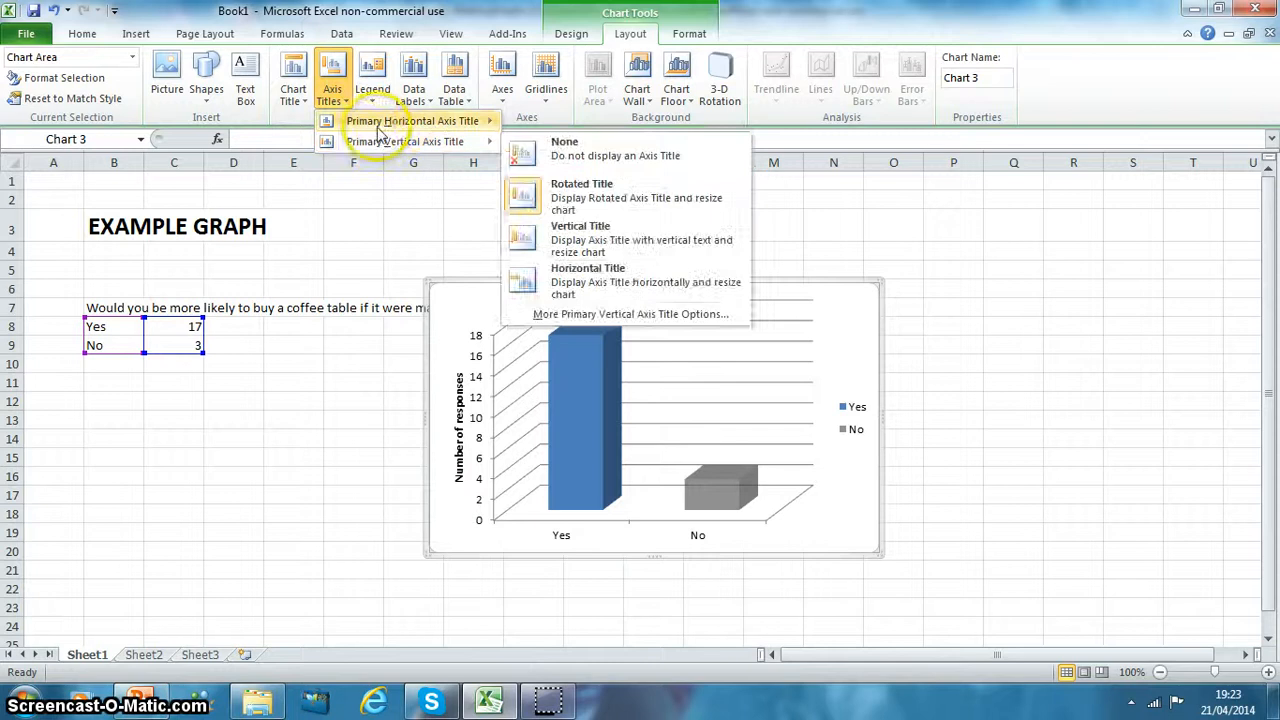
{"action": "left_click", "coordinate": [618, 178]}
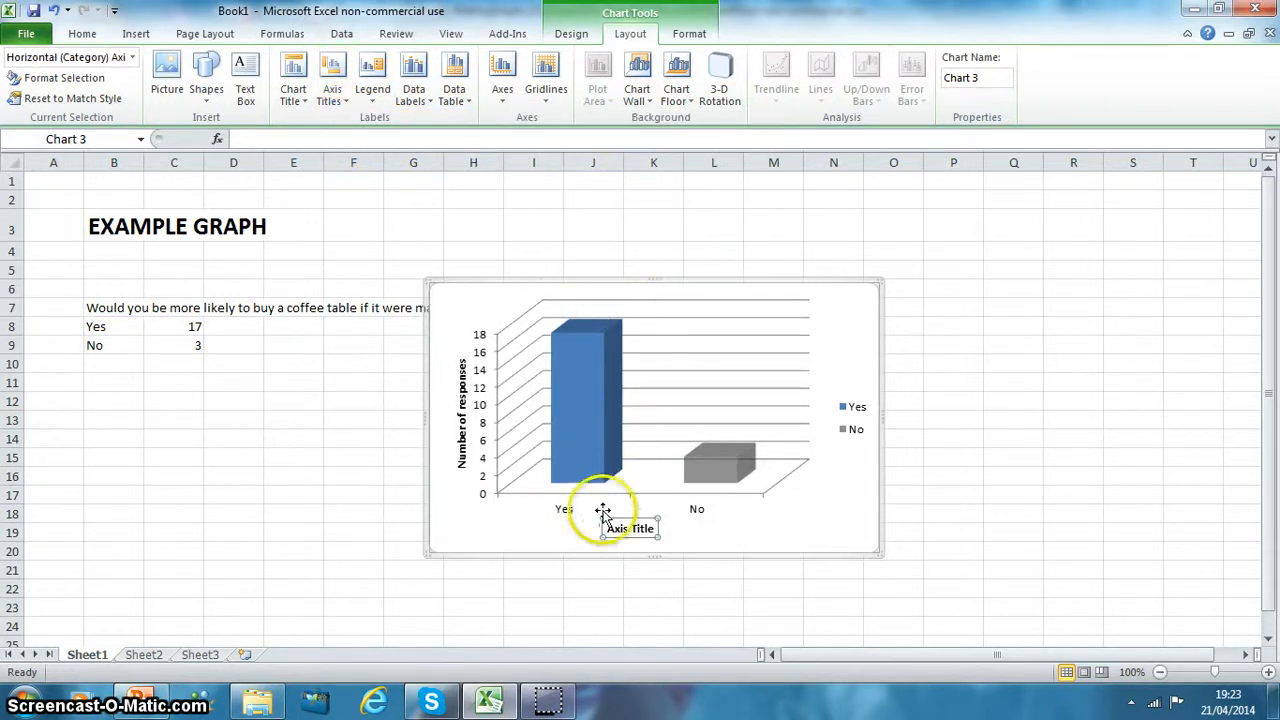
{"action": "left_click_drag", "start_coordinate": [610, 529], "coordinate": [700, 534]}
{"action": "type", "text": "Options"}
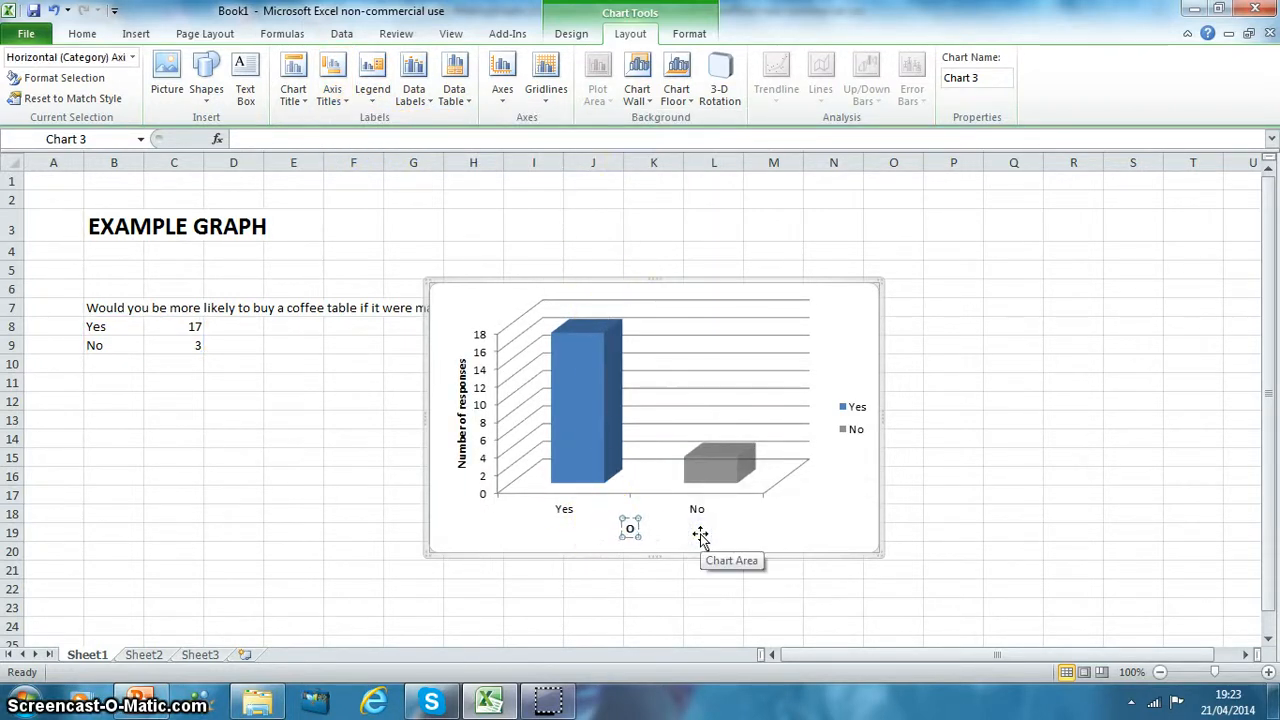
{"action": "left_click", "coordinate": [778, 537]}
{"action": "left_click", "coordinate": [846, 535]}
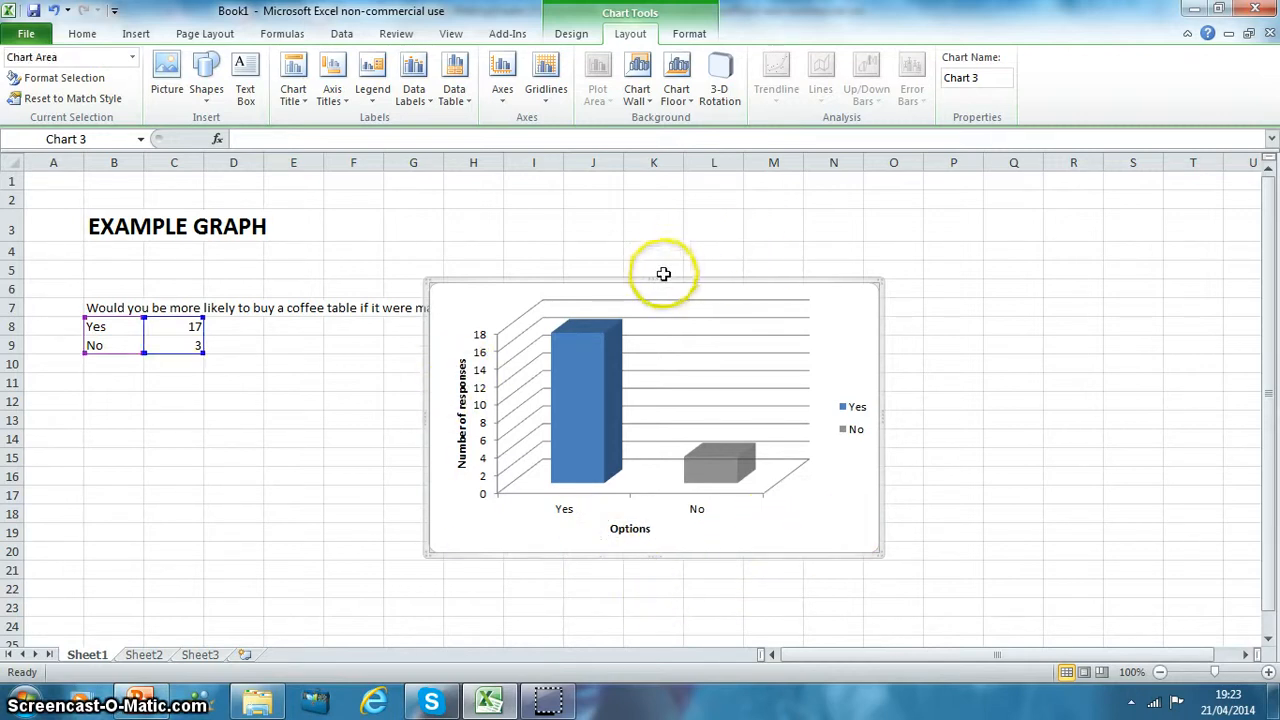
Stretch the chart slightly upward by its upper edge and add a chart title using the Above Chart option.
{"action": "mouse_move", "coordinate": [657, 278]}
{"action": "left_mouse_down"}
{"action": "mouse_move", "coordinate": [657, 209]}
{"action": "mouse_move", "coordinate": [668, 272]}
{"action": "left_mouse_up"}
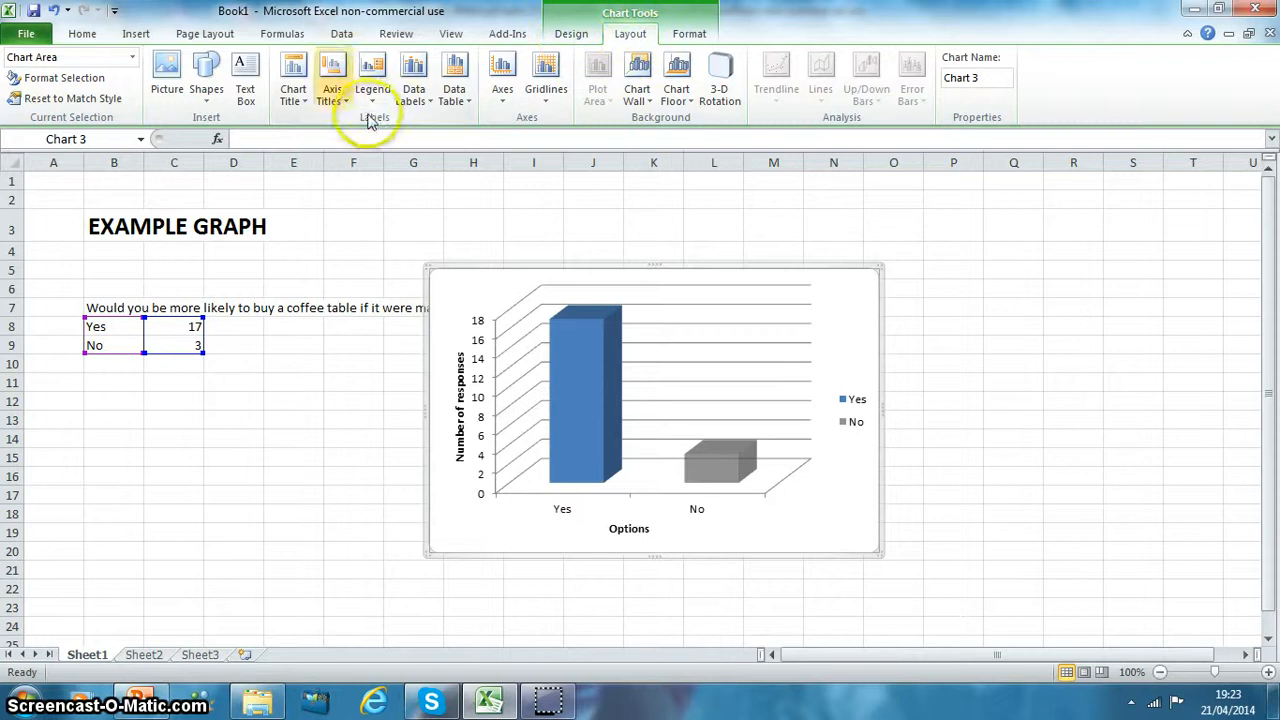
{"action": "left_click", "coordinate": [311, 92]}
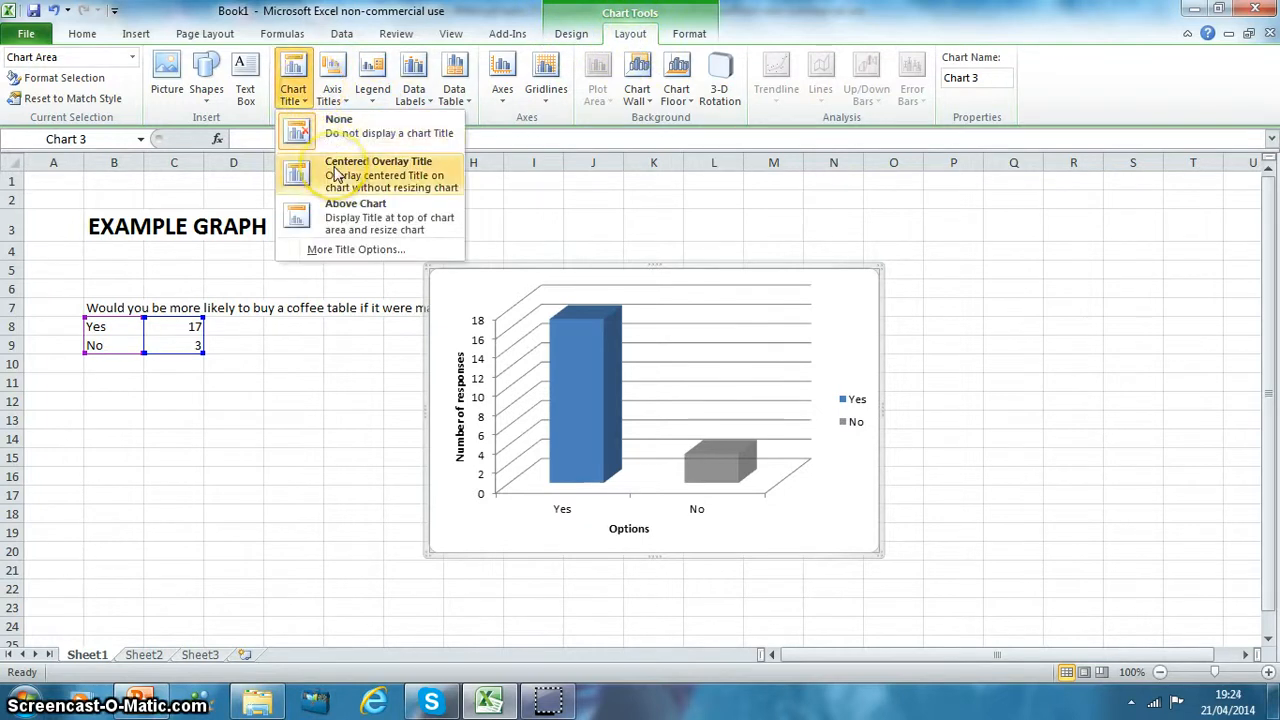
{"action": "left_click", "coordinate": [328, 221]}
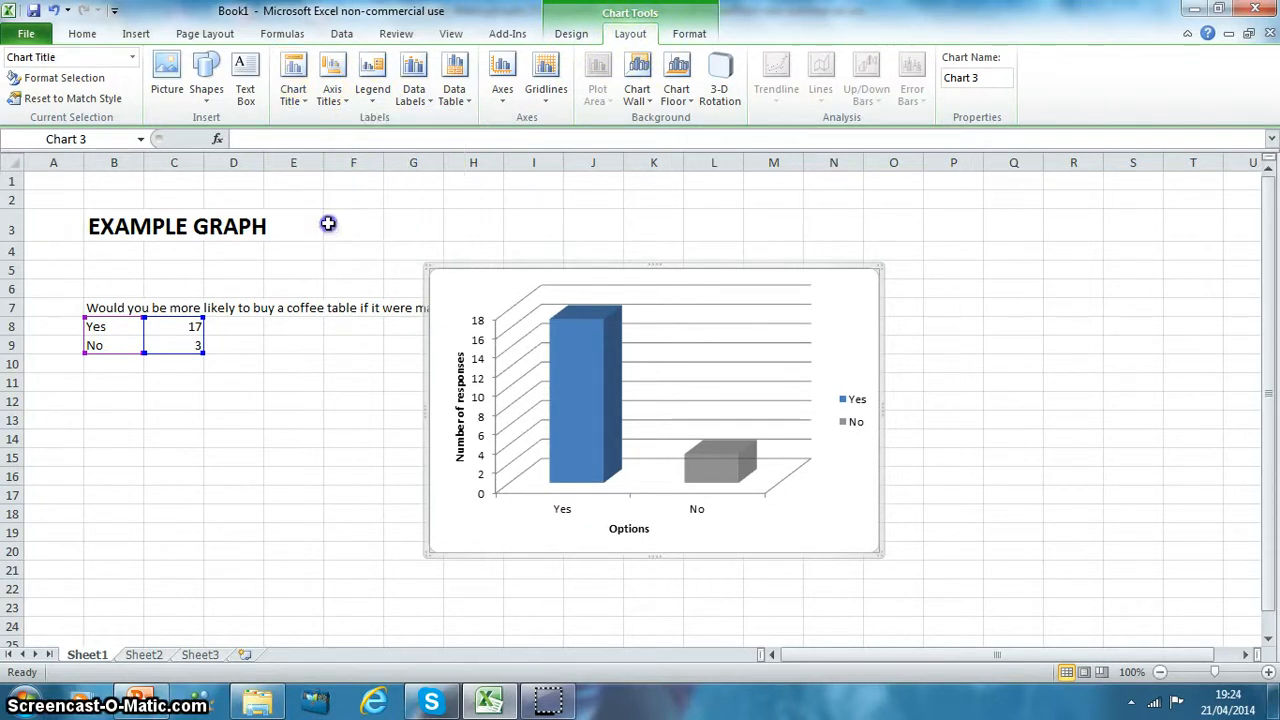
Copy the full survey question text from cell B7 and paste it over the placeholder chart title.
{"action": "left_click", "coordinate": [127, 308]}
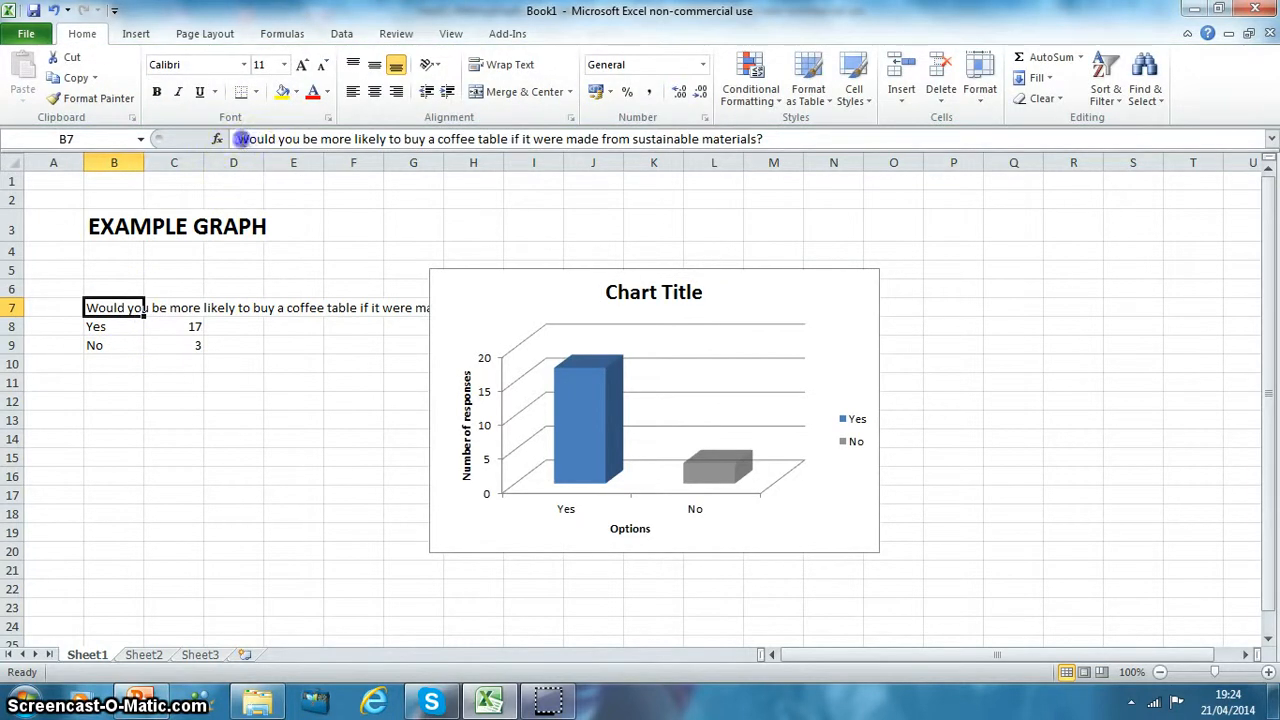
{"action": "left_click_drag", "start_coordinate": [240, 139], "coordinate": [817, 148]}
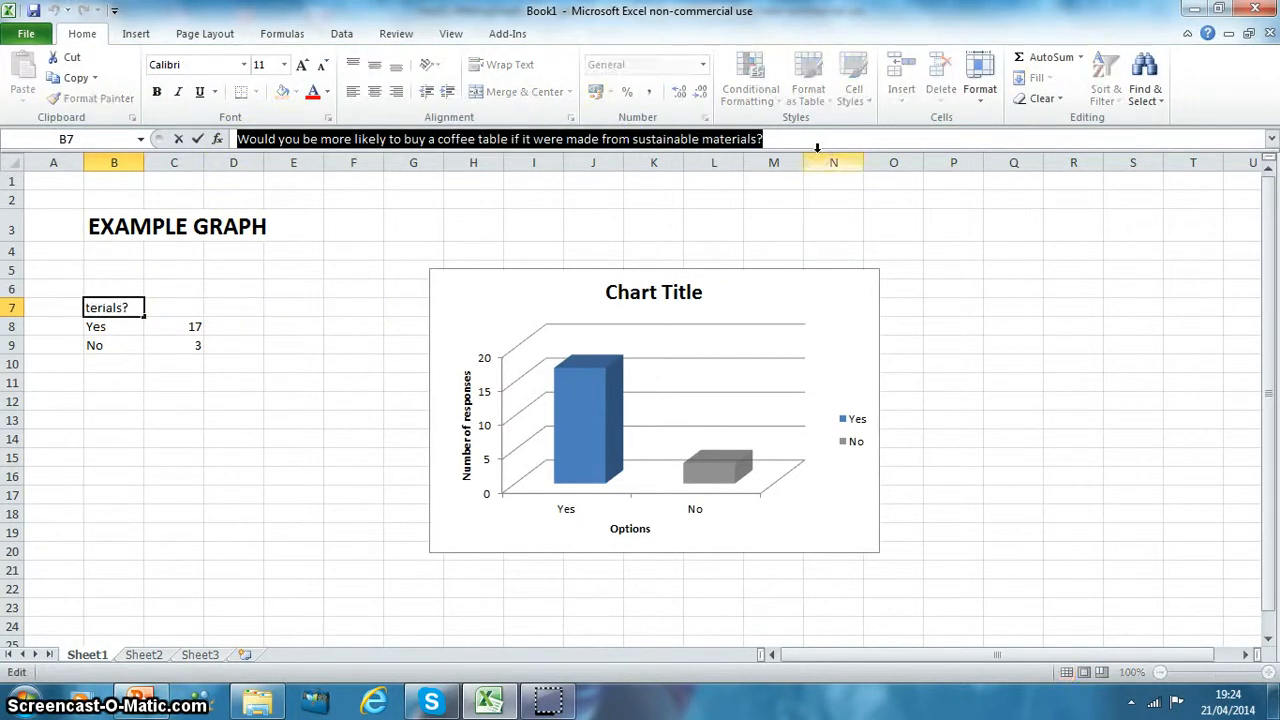
{"action": "key", "text": "ctrl+c"}
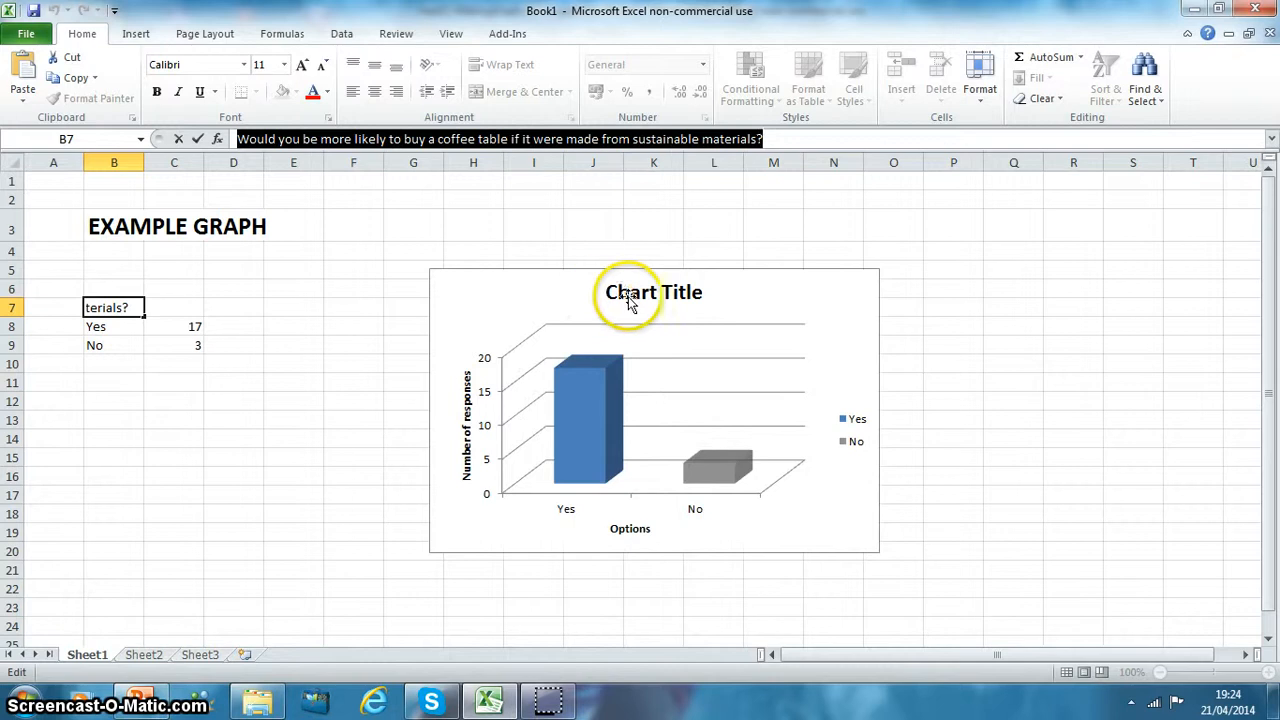
{"action": "left_click", "coordinate": [618, 290]}
{"action": "triple_click", "coordinate": [703, 291]}
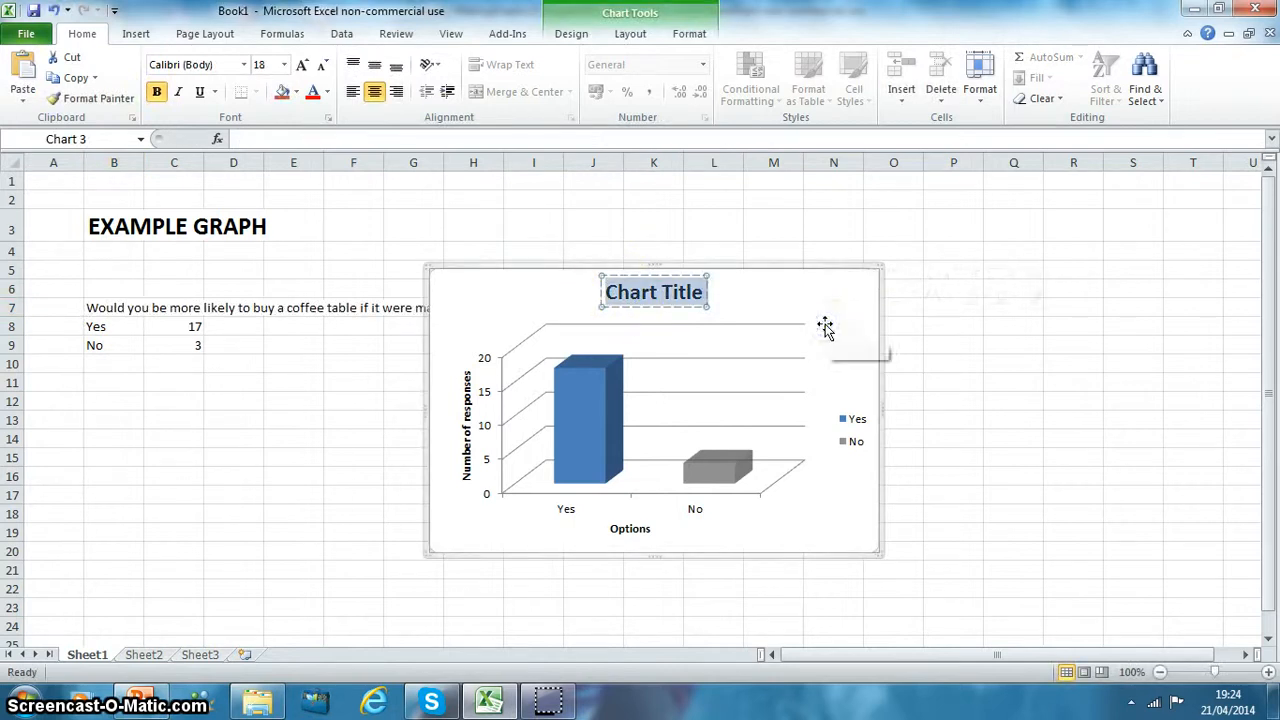
{"action": "key", "text": "ctrl+v"}
Reduce the font size of the whole chart title to 12 and deselect the chart.
{"action": "left_click_drag", "start_coordinate": [752, 338], "coordinate": [347, 247]}
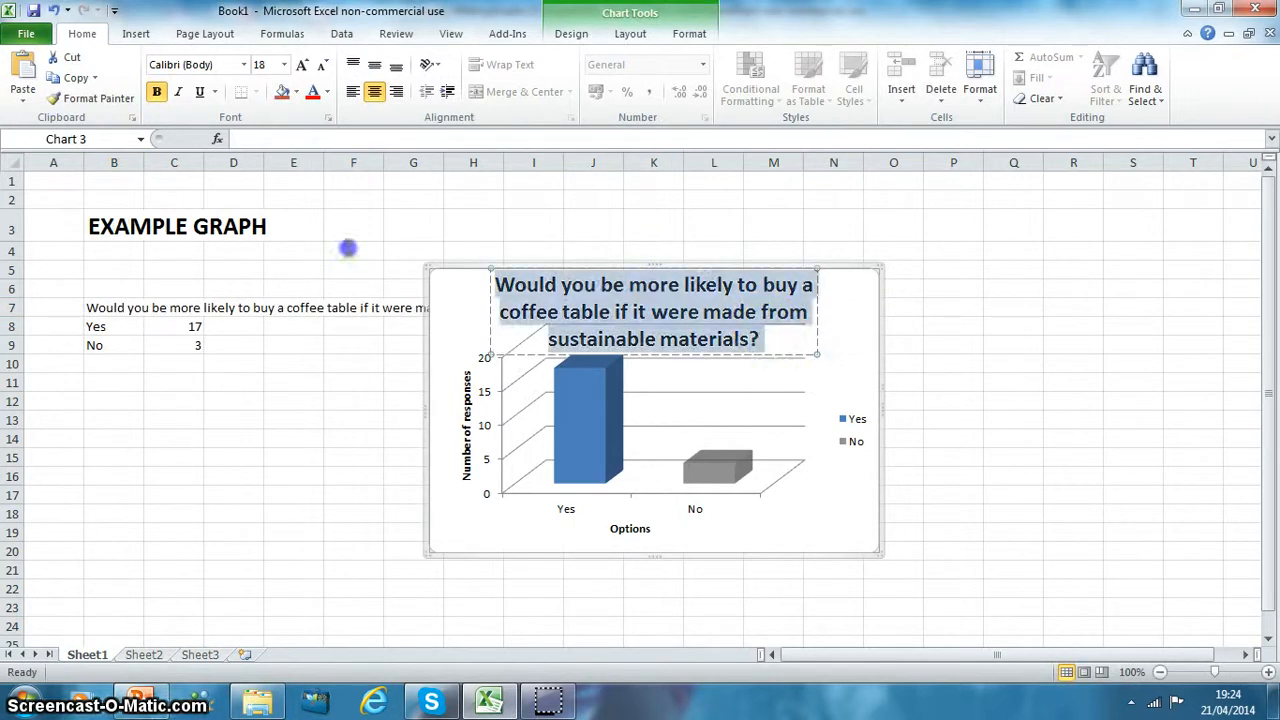
{"action": "left_click", "coordinate": [284, 64]}
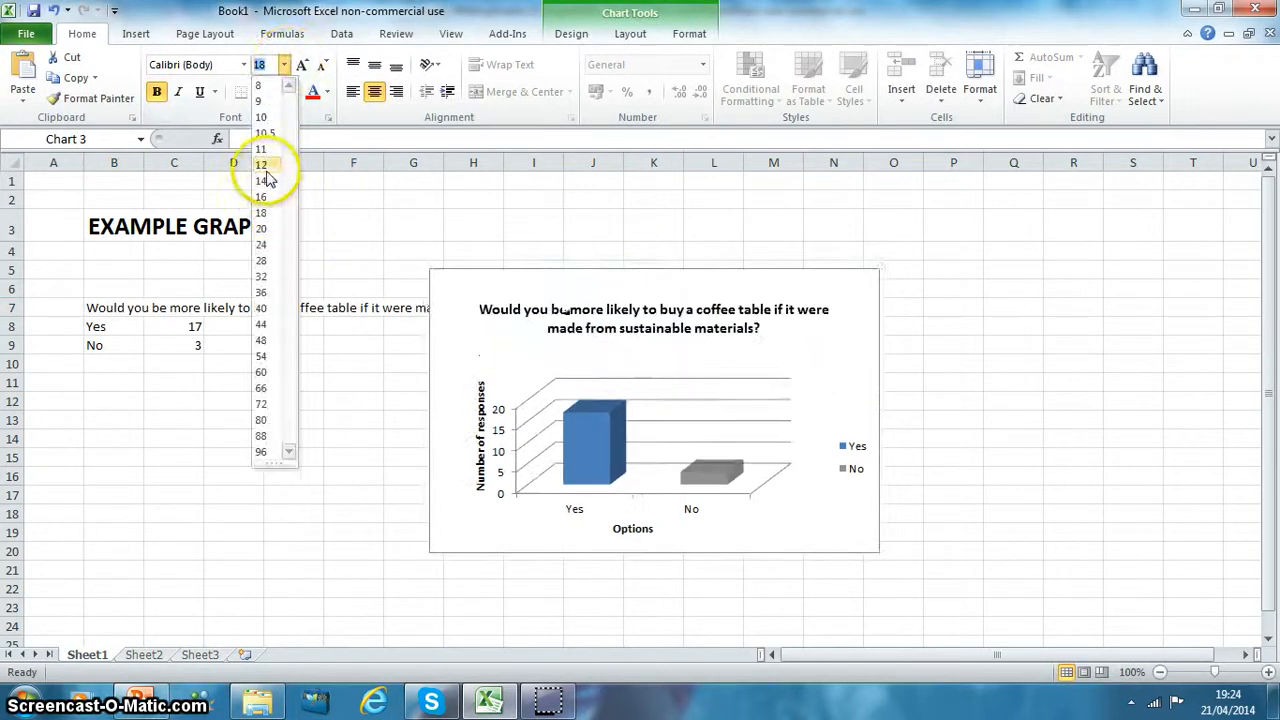
{"action": "left_click", "coordinate": [266, 180]}
{"action": "left_click", "coordinate": [886, 364]}
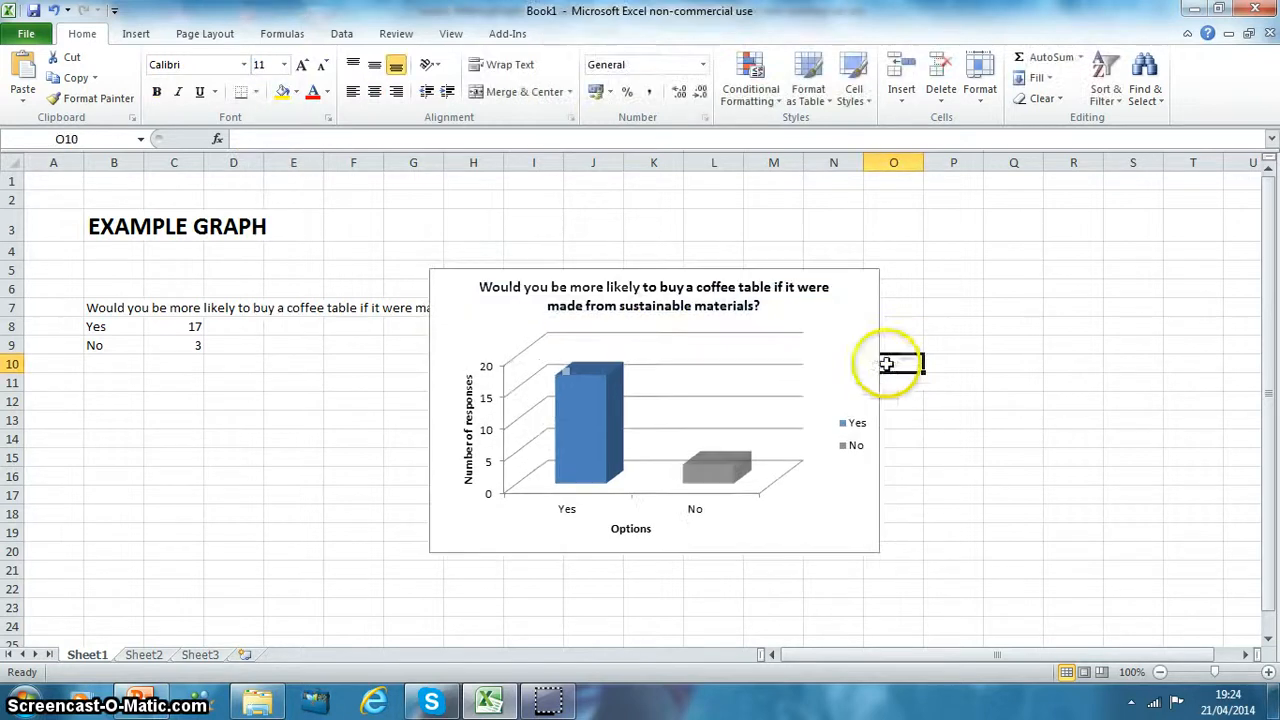
{"action": "left_click", "coordinate": [1041, 309]}
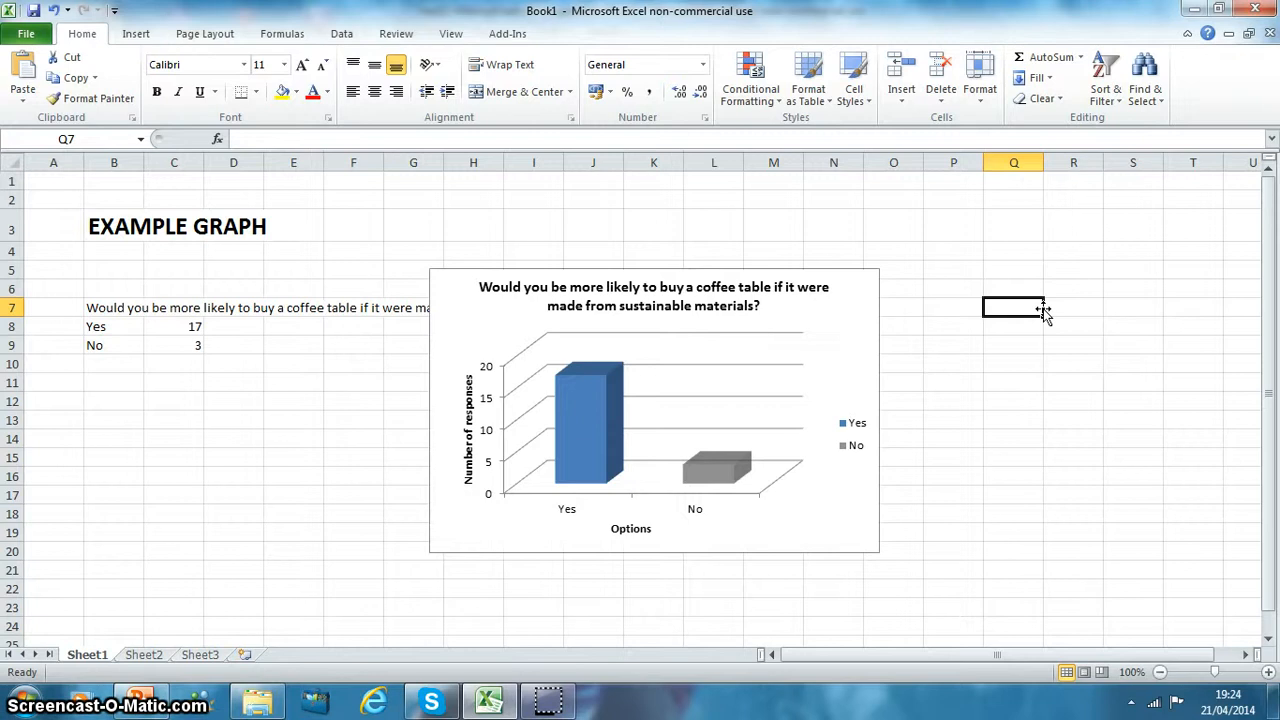
{"action": "left_click", "coordinate": [852, 352]}
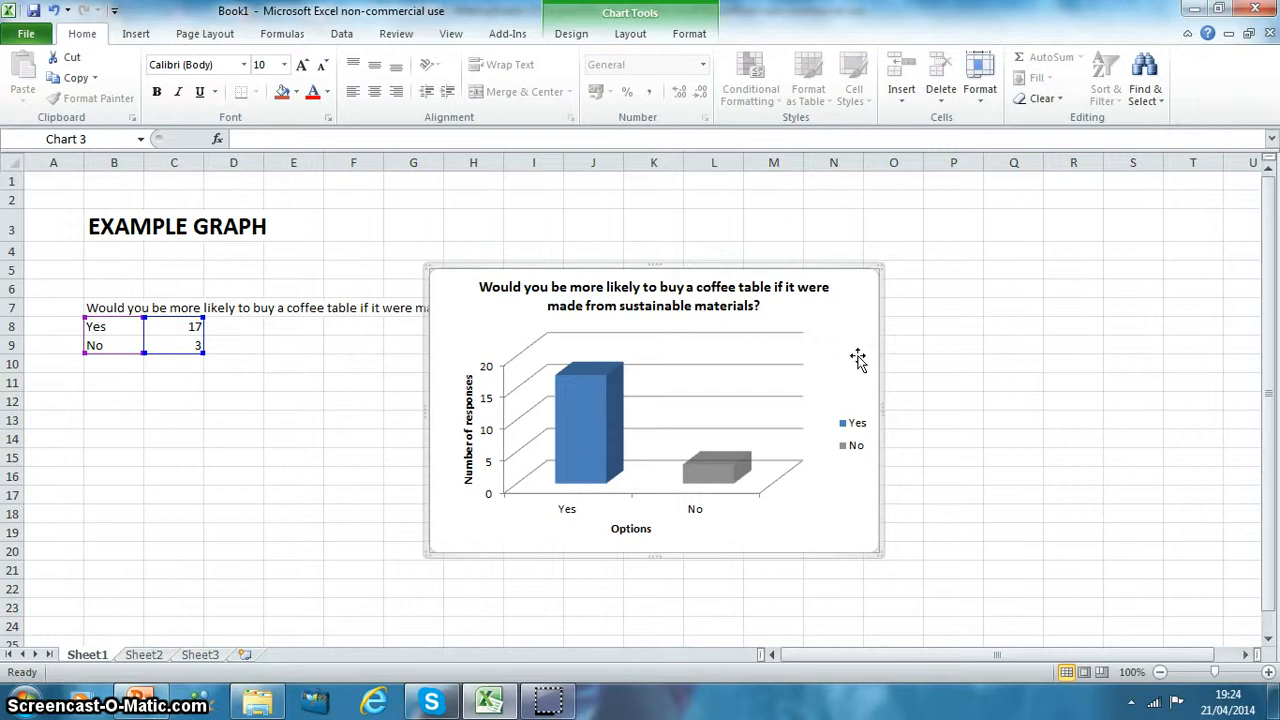
Switch to the Year11-MakingGraphs presentation in PowerPoint and review the last bullet, about saving the completed Excel file.
{"action": "left_click", "coordinate": [138, 700]}
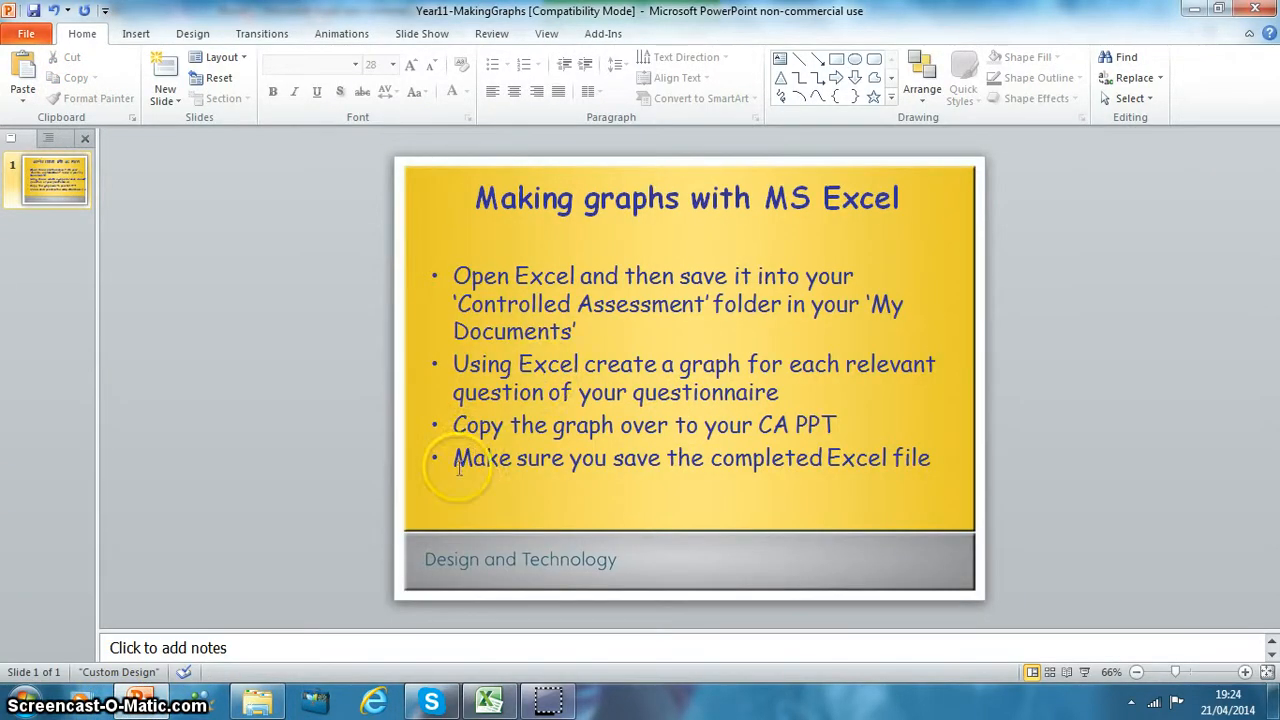
{"action": "left_click_drag", "start_coordinate": [459, 468], "coordinate": [918, 457]}
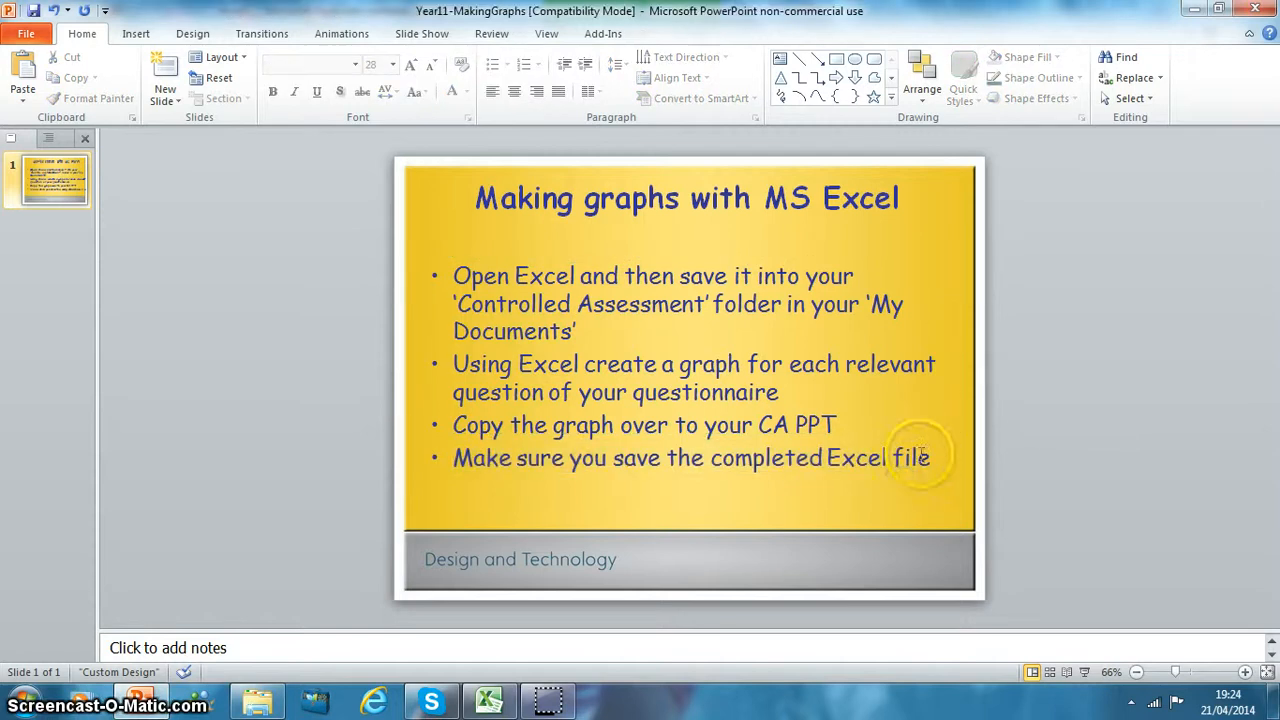
{"action": "left_click_drag", "start_coordinate": [932, 458], "coordinate": [457, 457]}
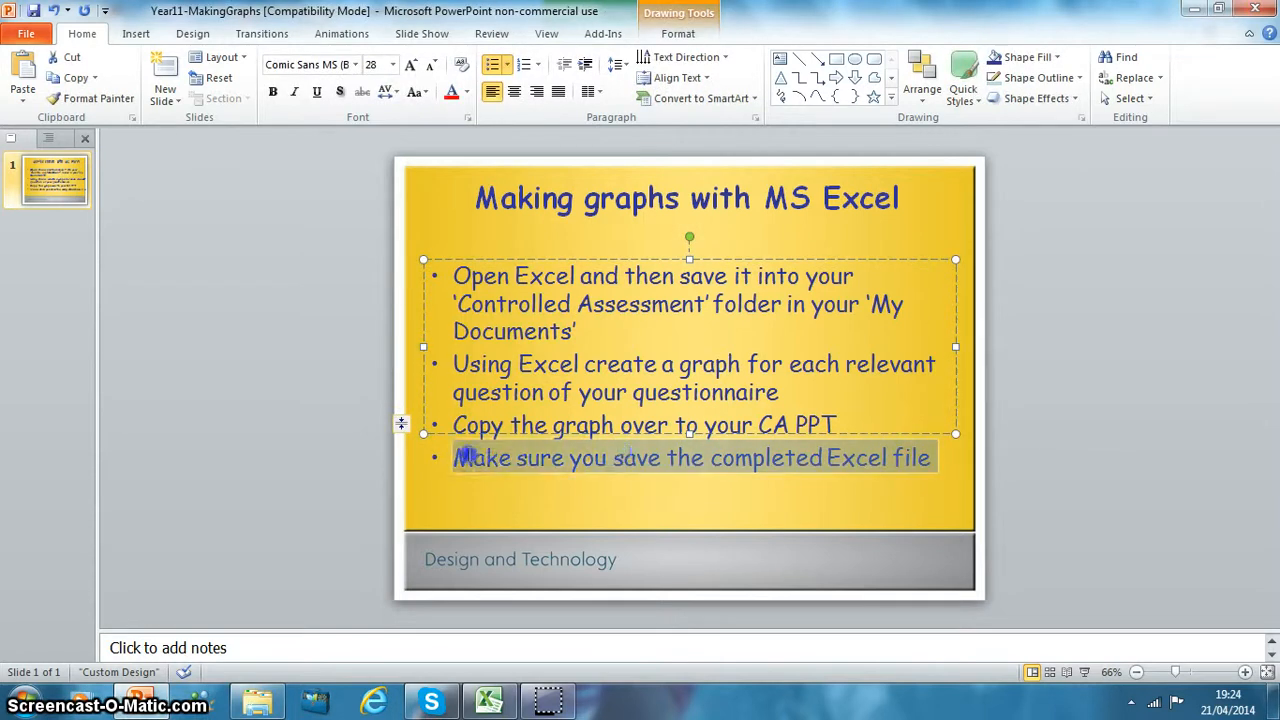
{"action": "left_click", "coordinate": [486, 506]}
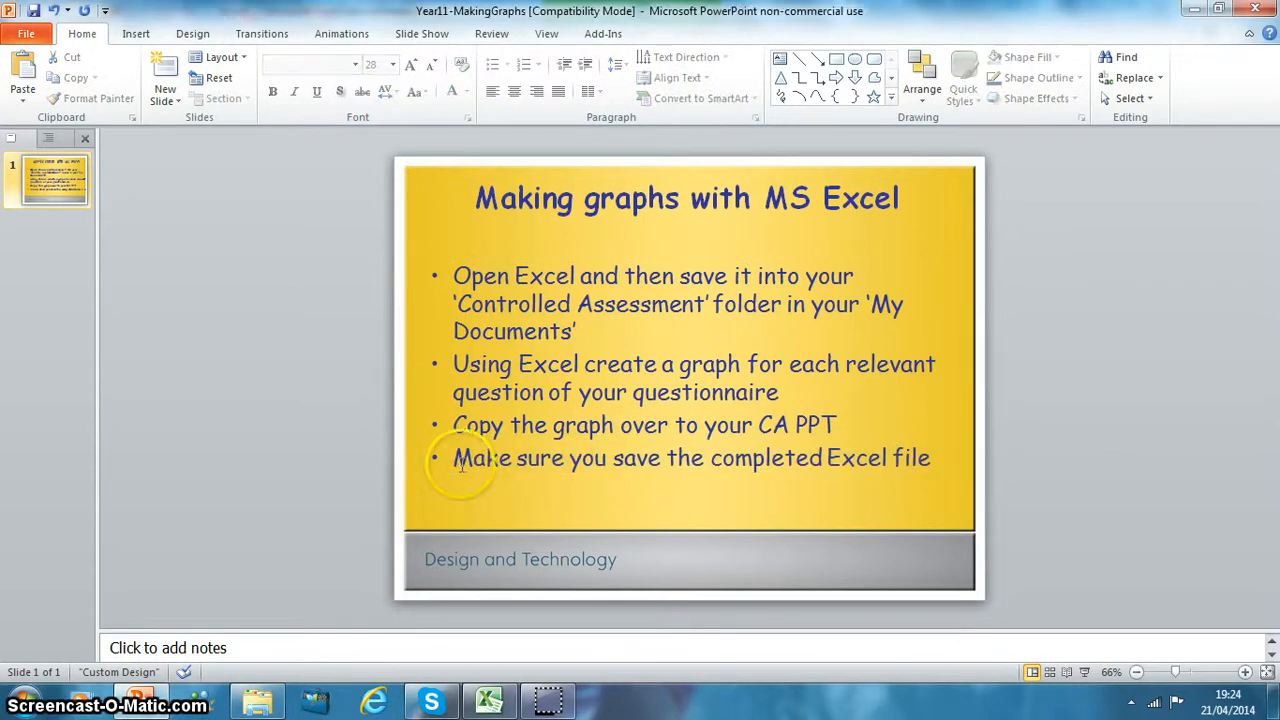
{"action": "mouse_move", "coordinate": [455, 458]}
{"action": "left_mouse_down"}
{"action": "mouse_move", "coordinate": [820, 423]}
{"action": "mouse_move", "coordinate": [930, 465]}
{"action": "left_mouse_up"}
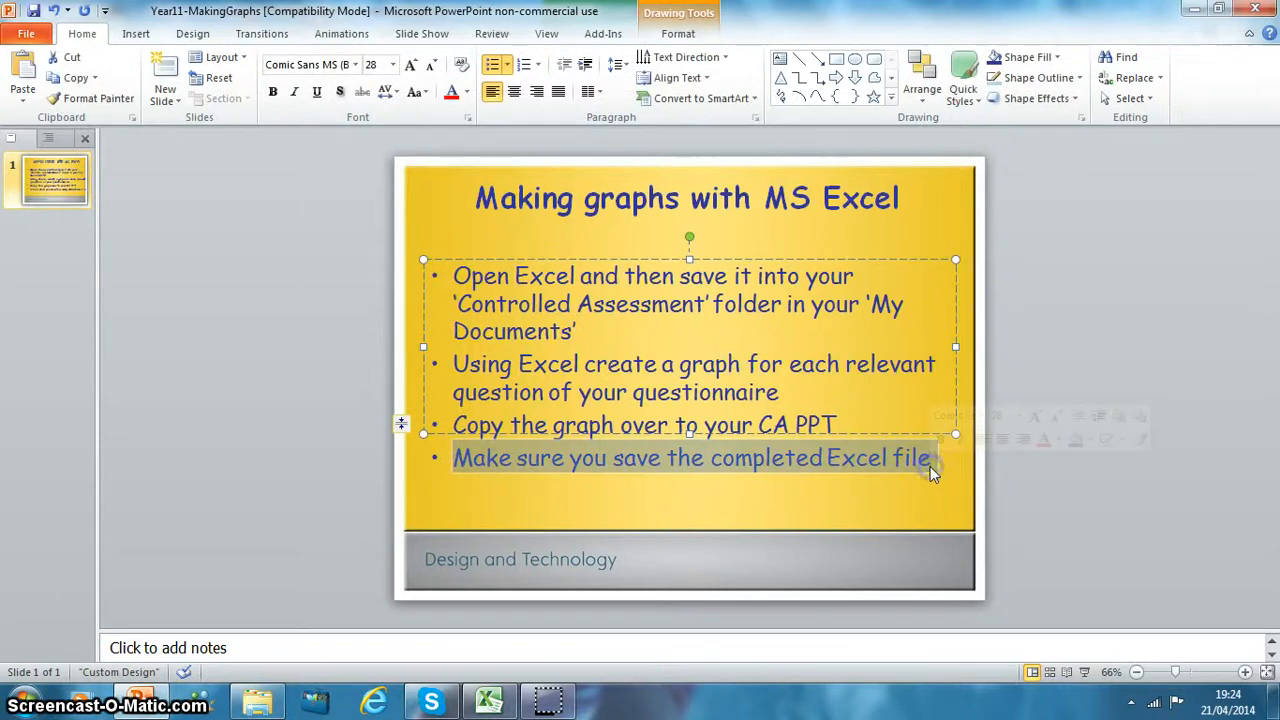
{"action": "left_click", "coordinate": [920, 490]}
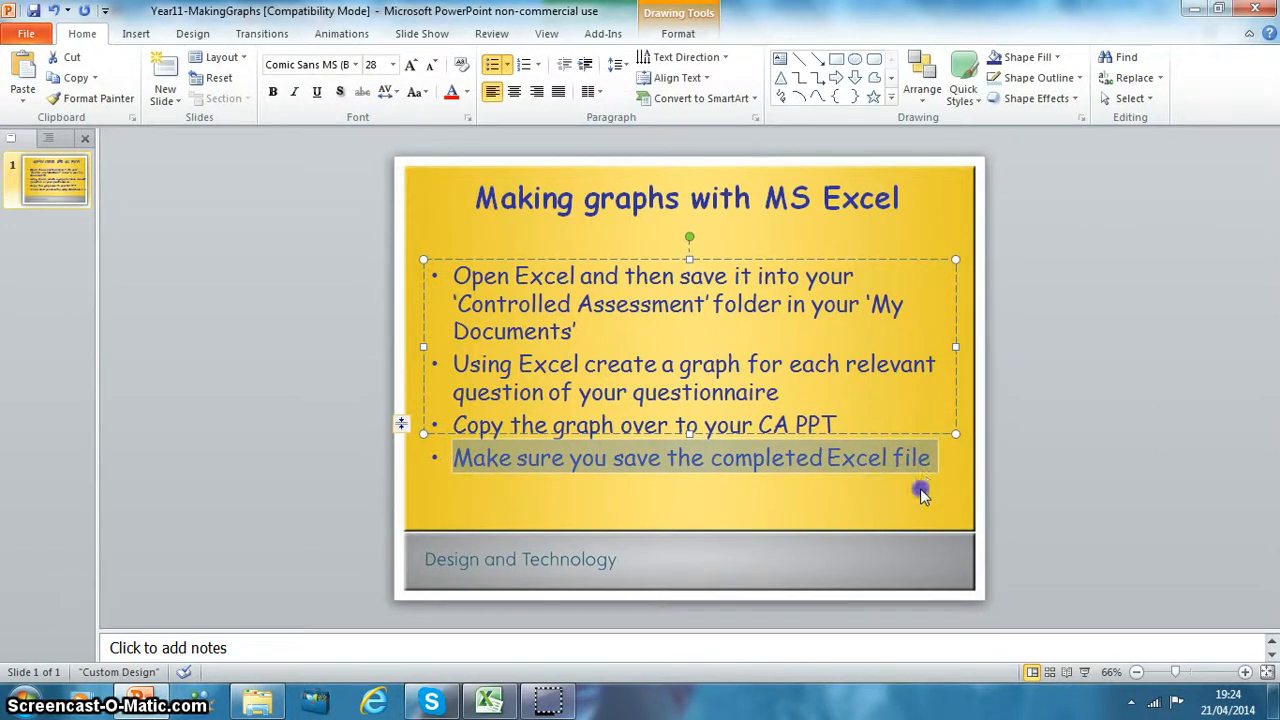